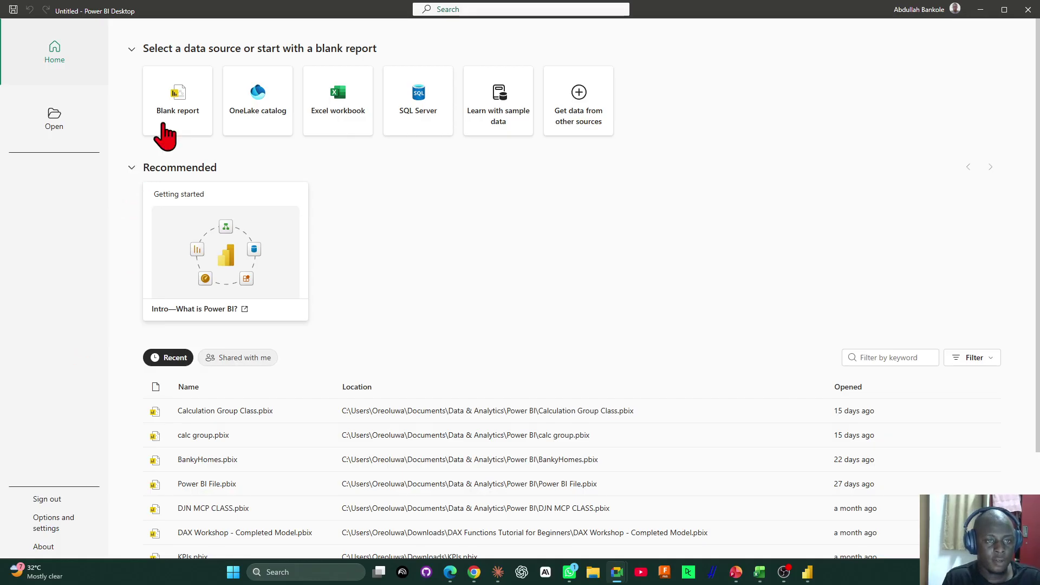
# Create a new blank report.
pyautogui.click(183, 111)
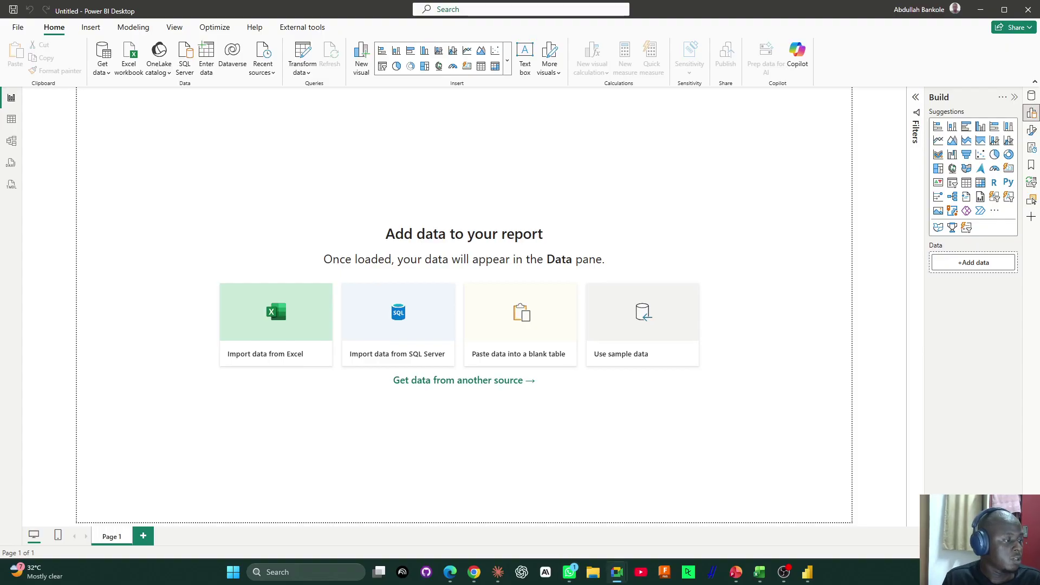
pyautogui.click(18, 27)
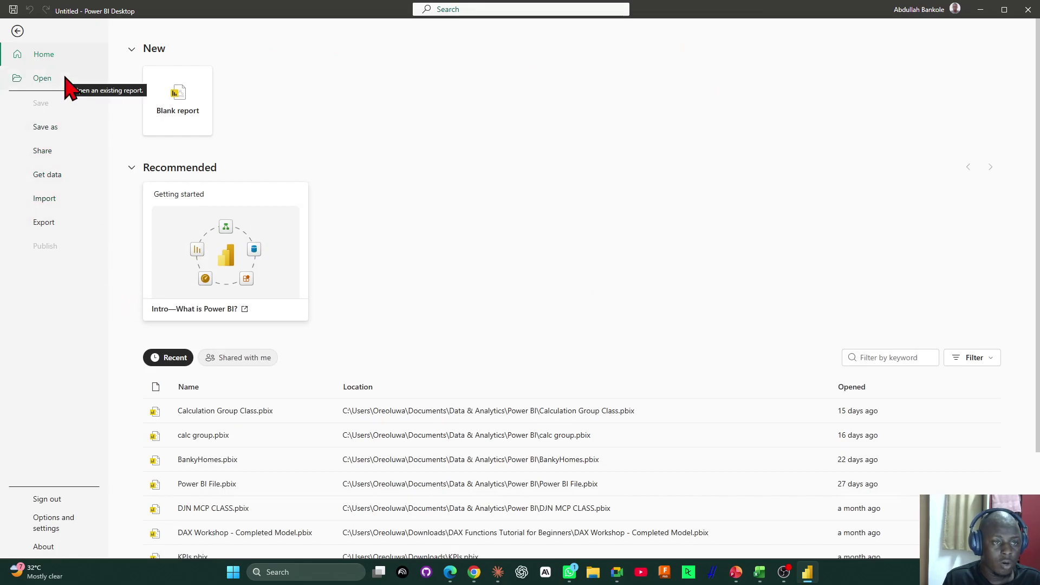
pyautogui.click(18, 33)
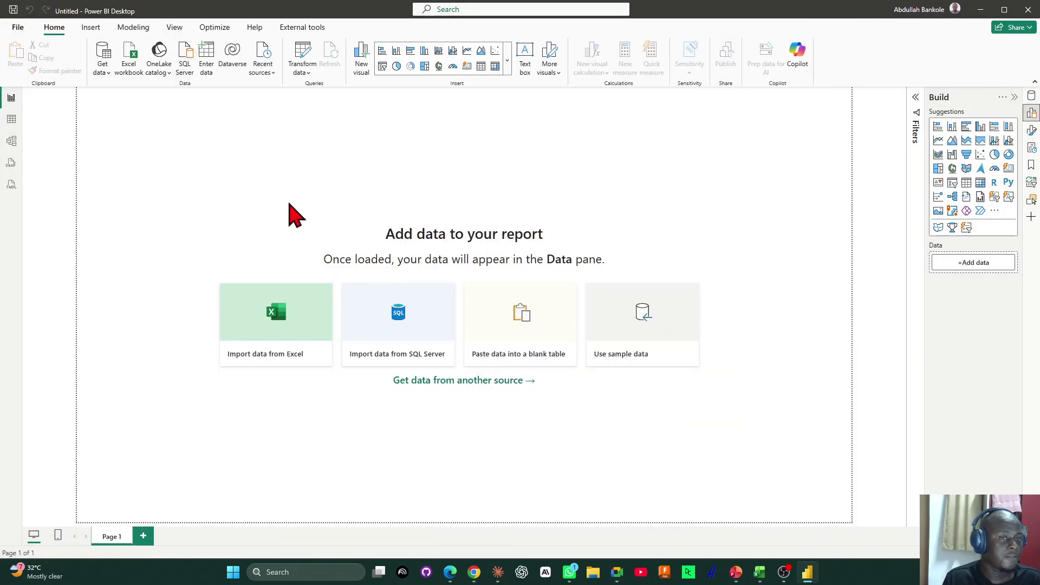
# Start an Excel workbook import, opt in to the new Get Data experience, and acknowledge the restart notice.
pyautogui.click(131, 53)
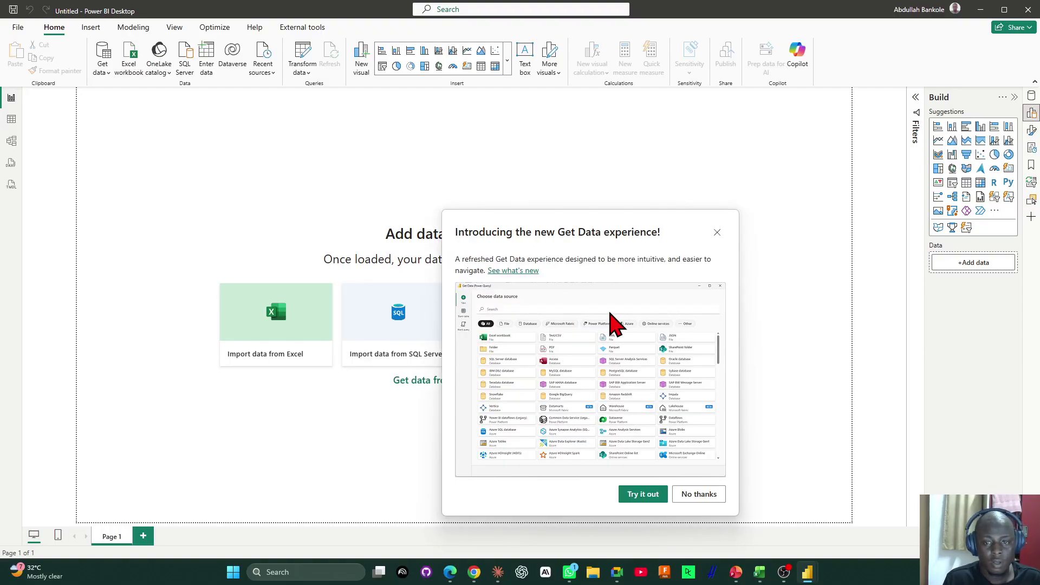
pyautogui.moveTo(576, 232); pyautogui.dragTo(422, 149)
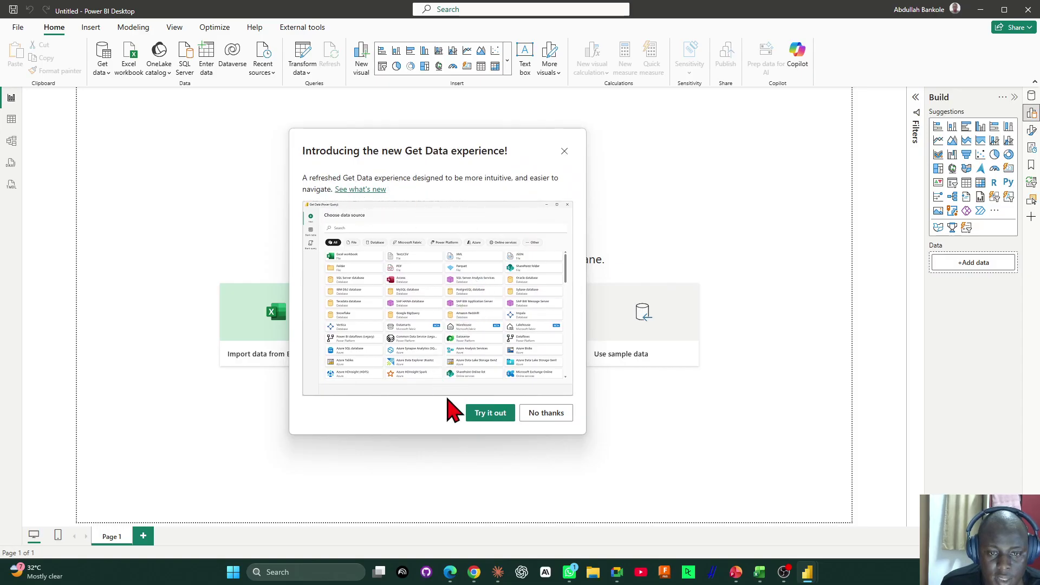
pyautogui.click(490, 414)
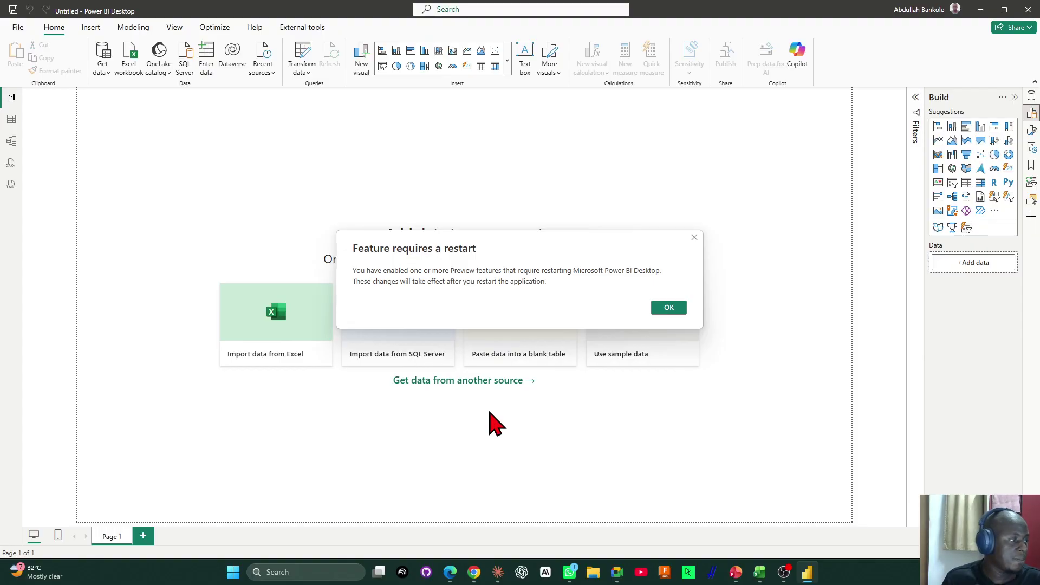
pyautogui.click(669, 308)
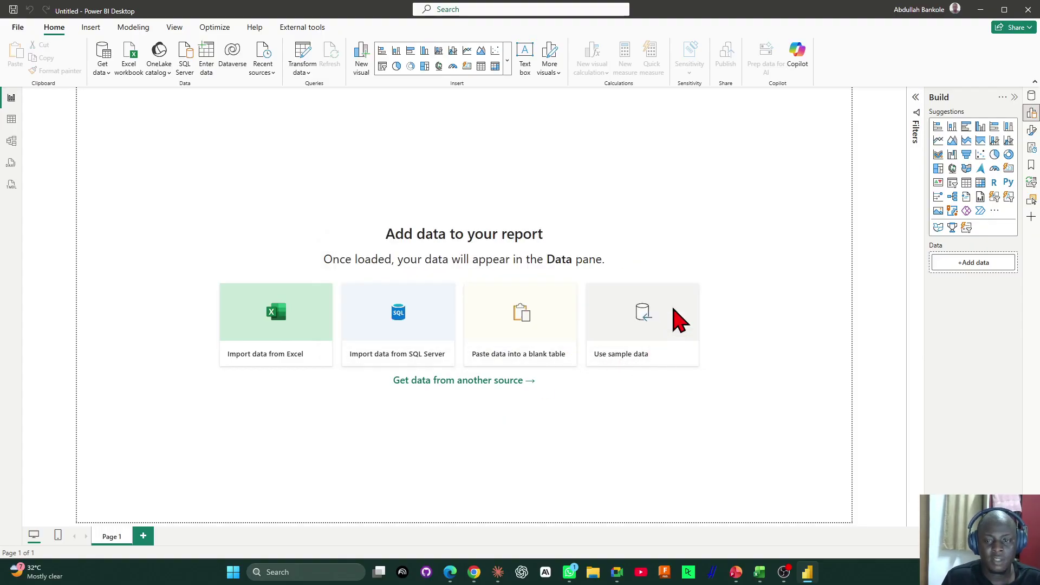
# Import the NaijaPhoneShop_Flat table from the Excel workbook "NaijaPhoneShop Session1 FlatTable" and load it without transforming.
pyautogui.click(129, 61)
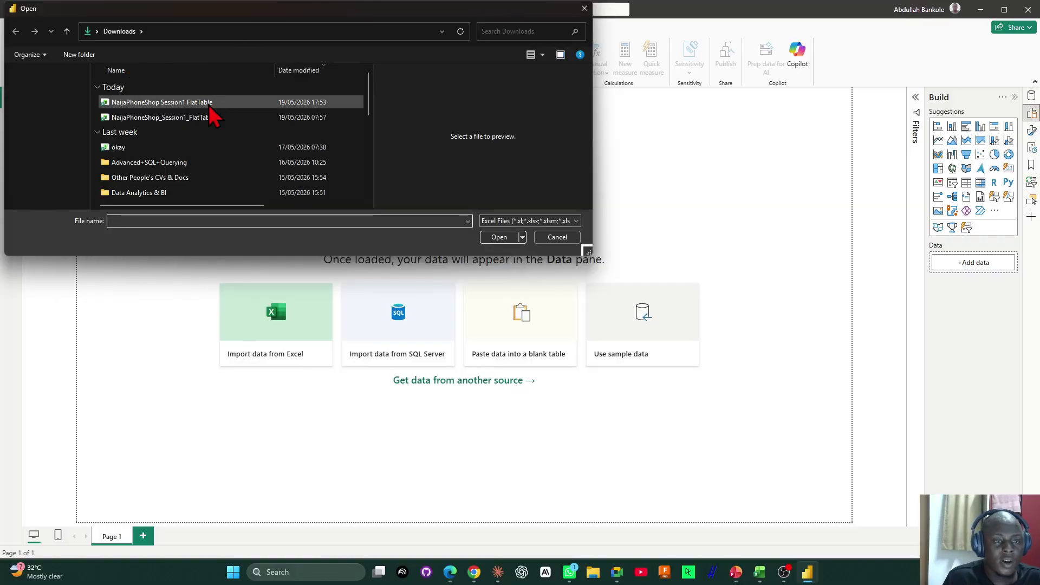
pyautogui.doubleClick(151, 103)
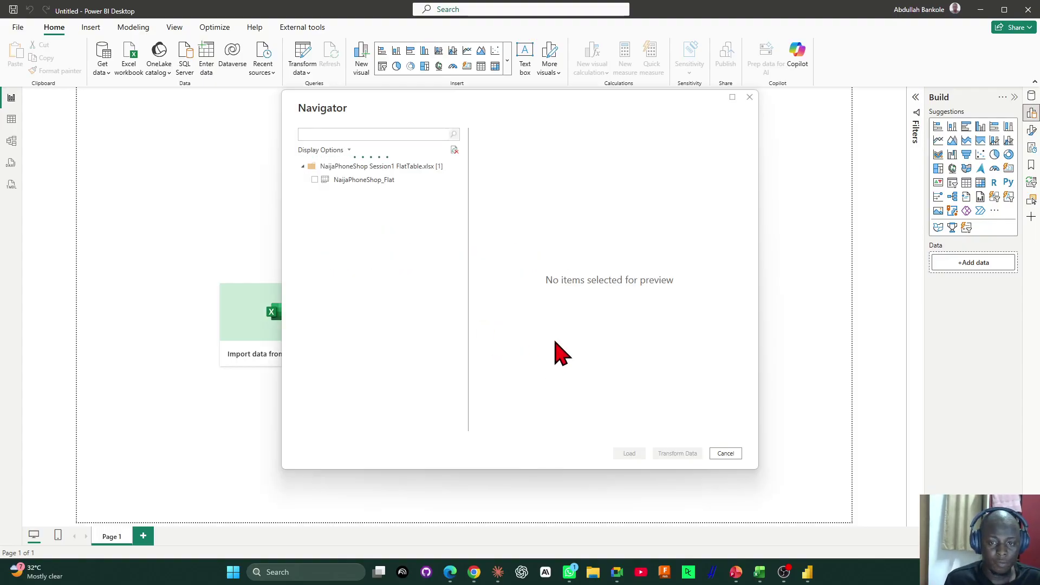
pyautogui.click(361, 182)
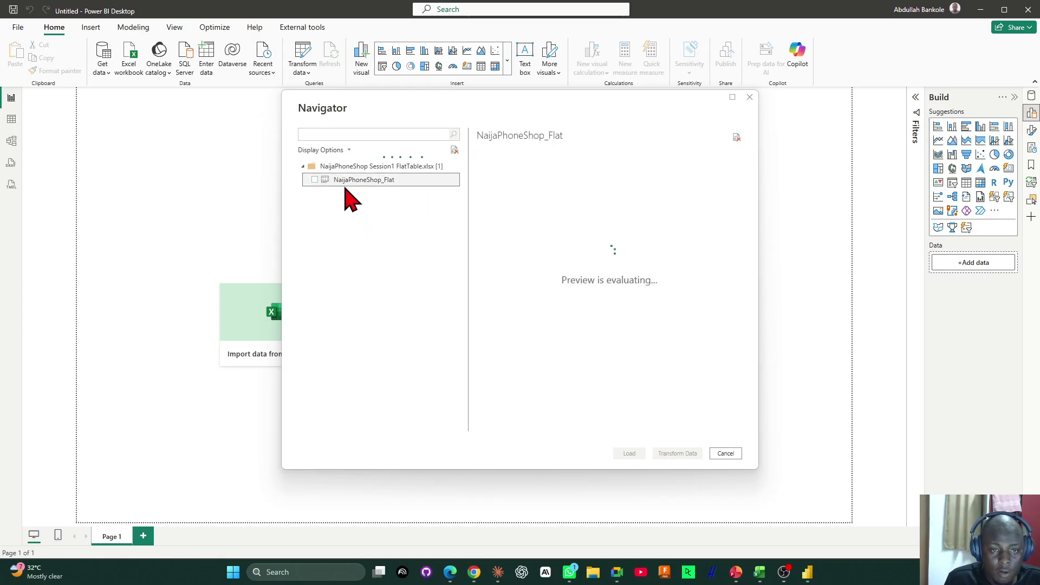
pyautogui.click(315, 179)
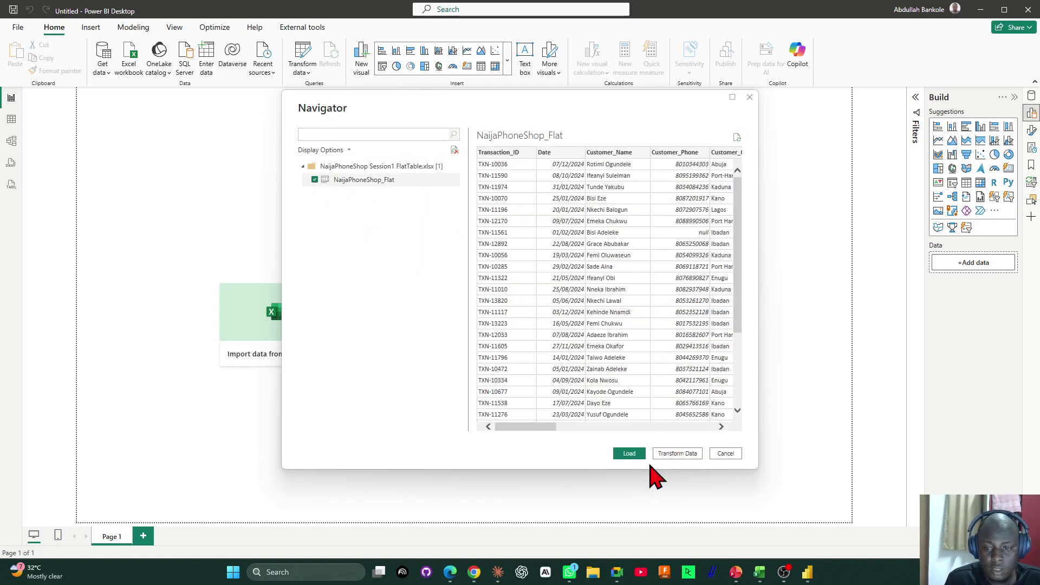
pyautogui.click(630, 454)
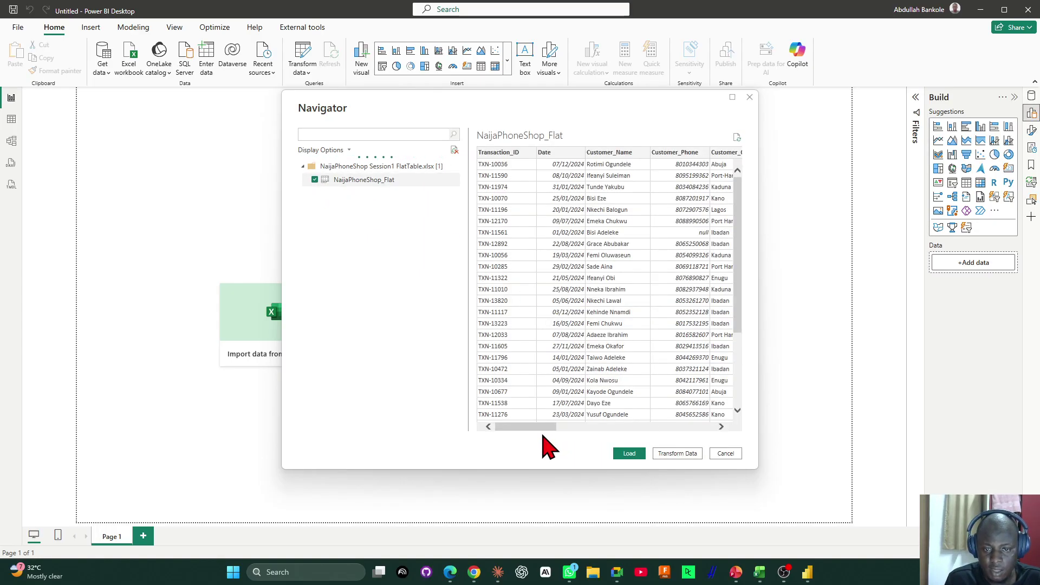
pyautogui.moveTo(548, 427); pyautogui.dragTo(415, 428)
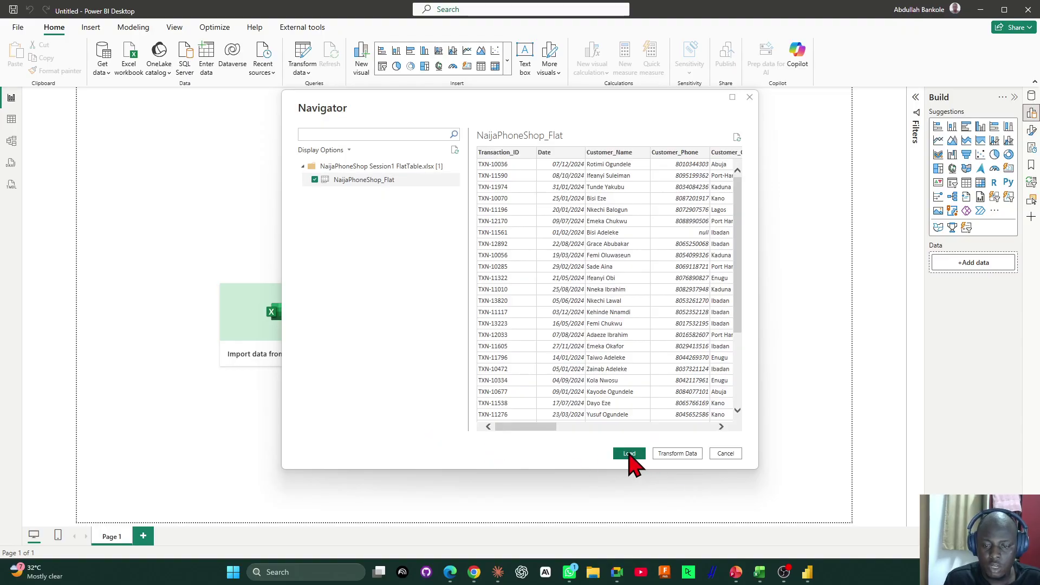
pyautogui.click(629, 453)
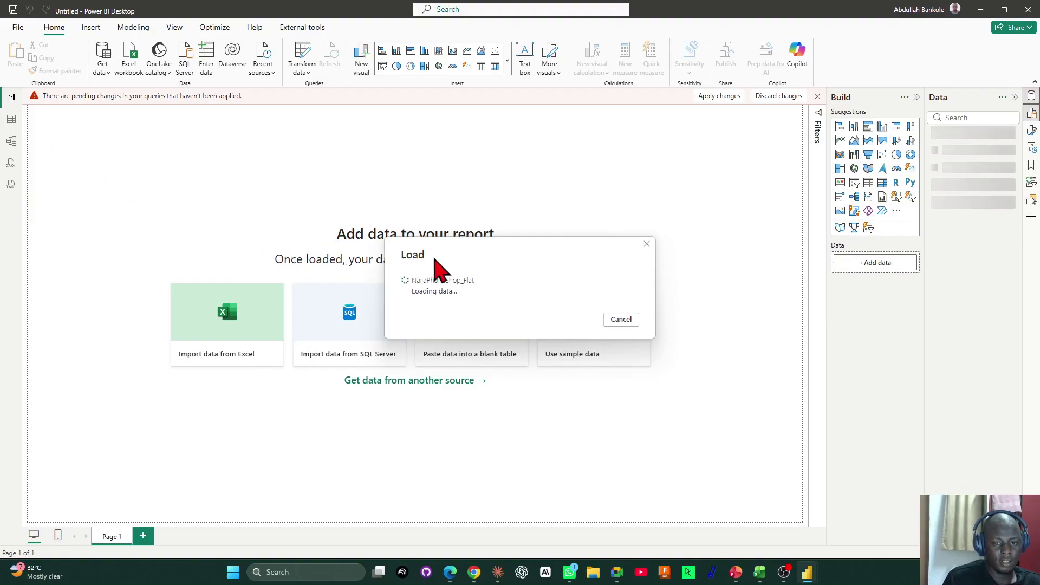
pyautogui.moveTo(439, 258); pyautogui.dragTo(389, 217)
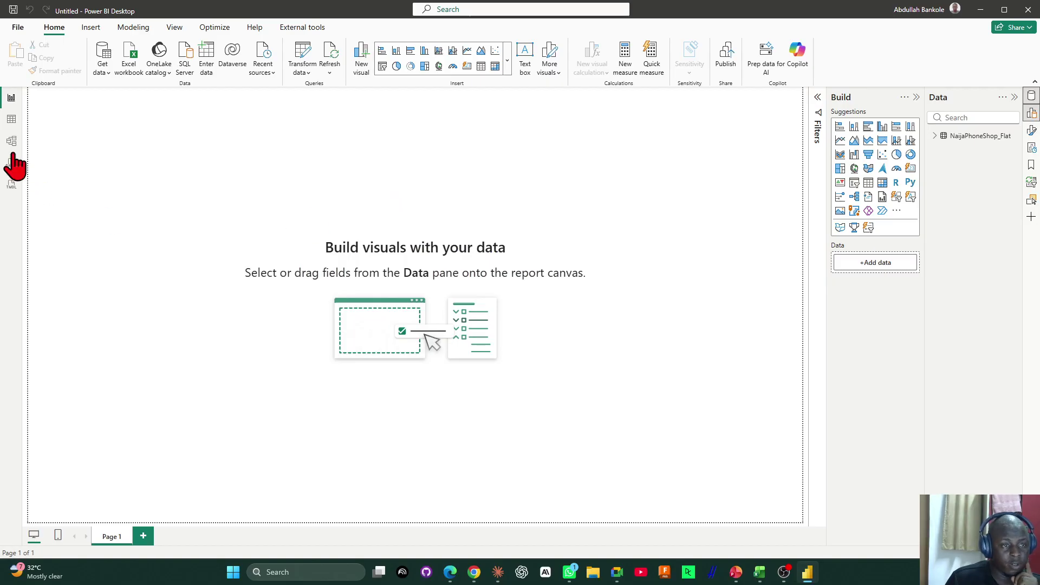
# Examine the rows of the NaijaPhoneShop_Flat table and the values offered by its Date column filter.
pyautogui.click(11, 120)
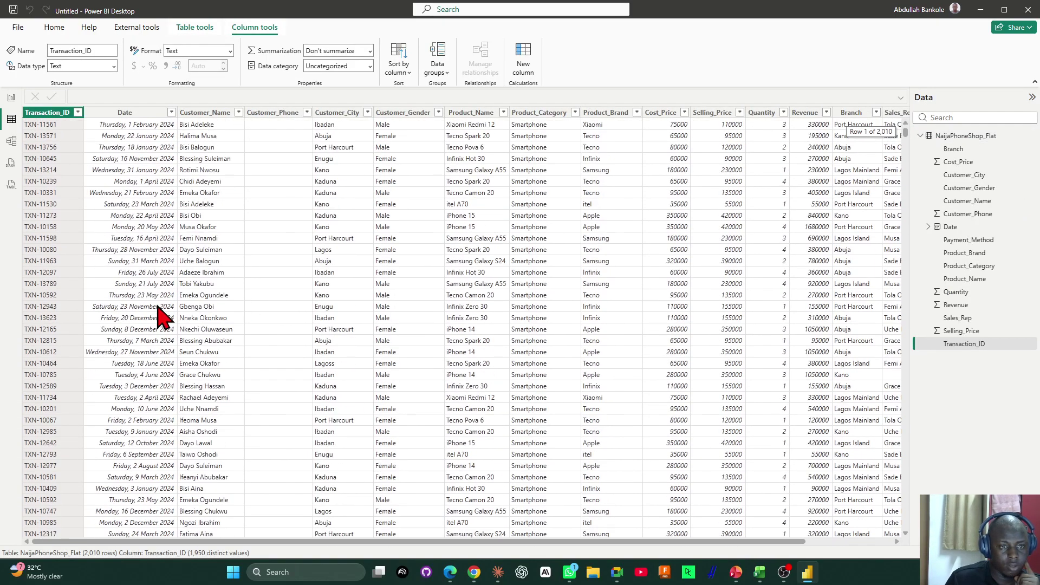
pyautogui.scroll(-20, 157, 306)
pyautogui.scroll(20, 158, 306)
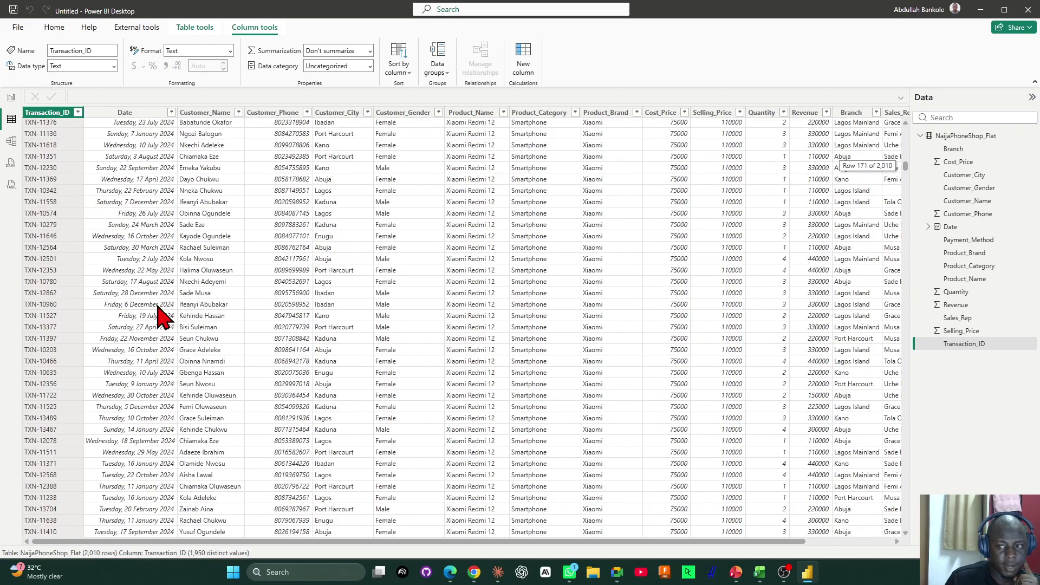
pyautogui.moveTo(905, 168); pyautogui.dragTo(901, 132)
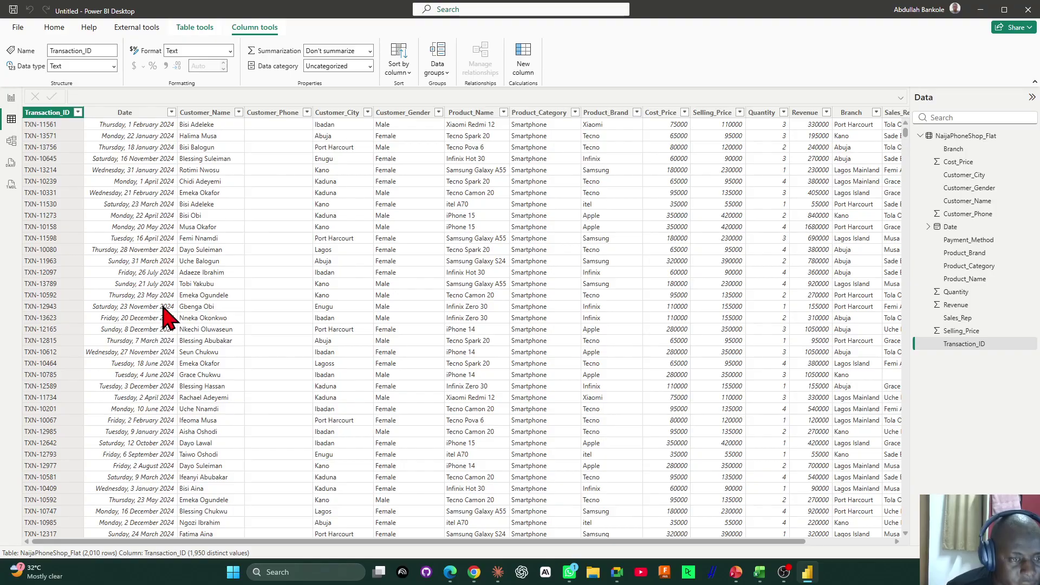
pyautogui.scroll(-20, 162, 314)
pyautogui.scroll(-20, 168, 314)
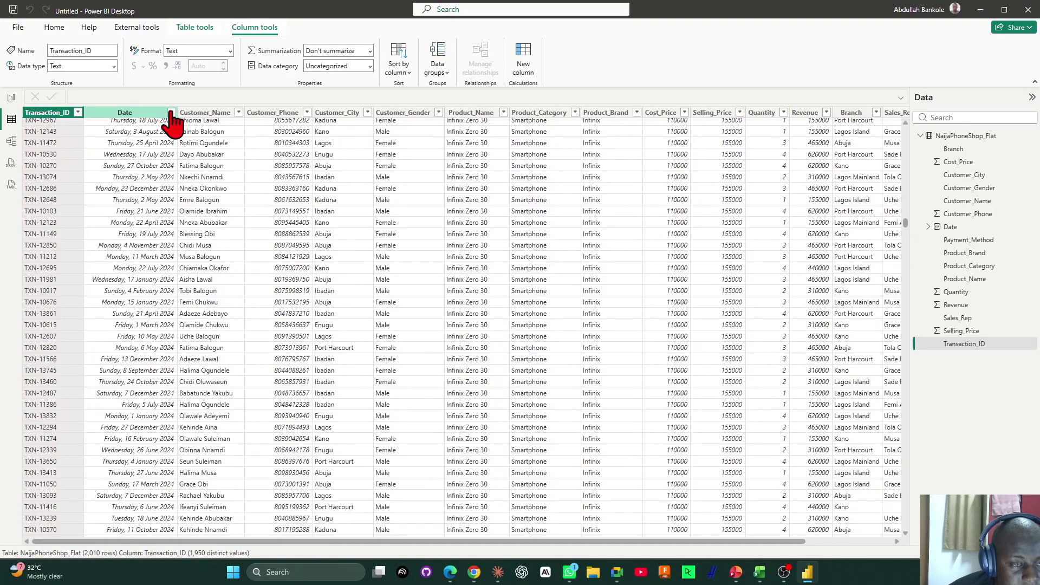
pyautogui.click(171, 112)
pyautogui.moveTo(324, 208); pyautogui.dragTo(332, 184)
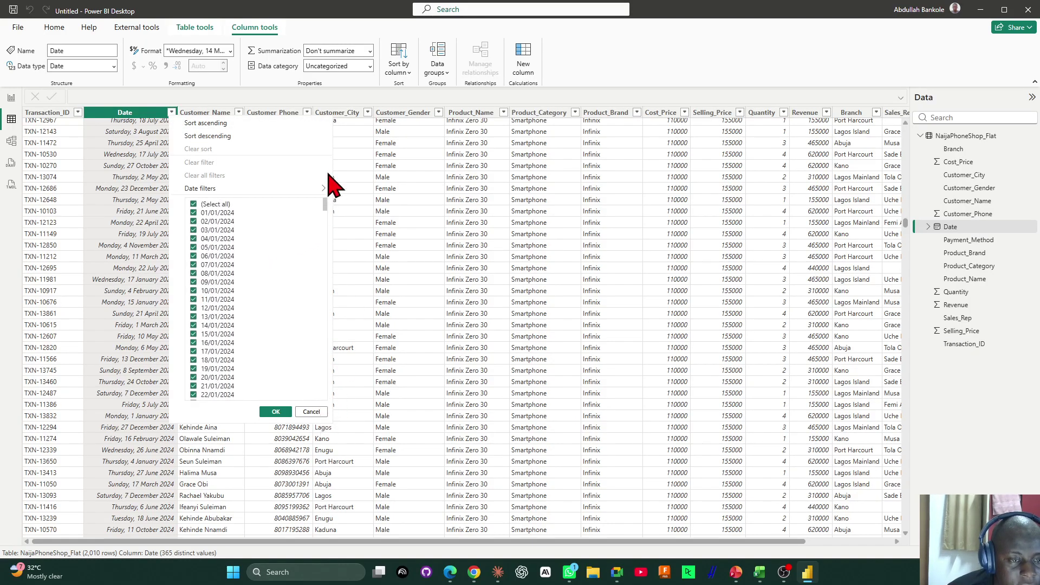
pyautogui.click(311, 412)
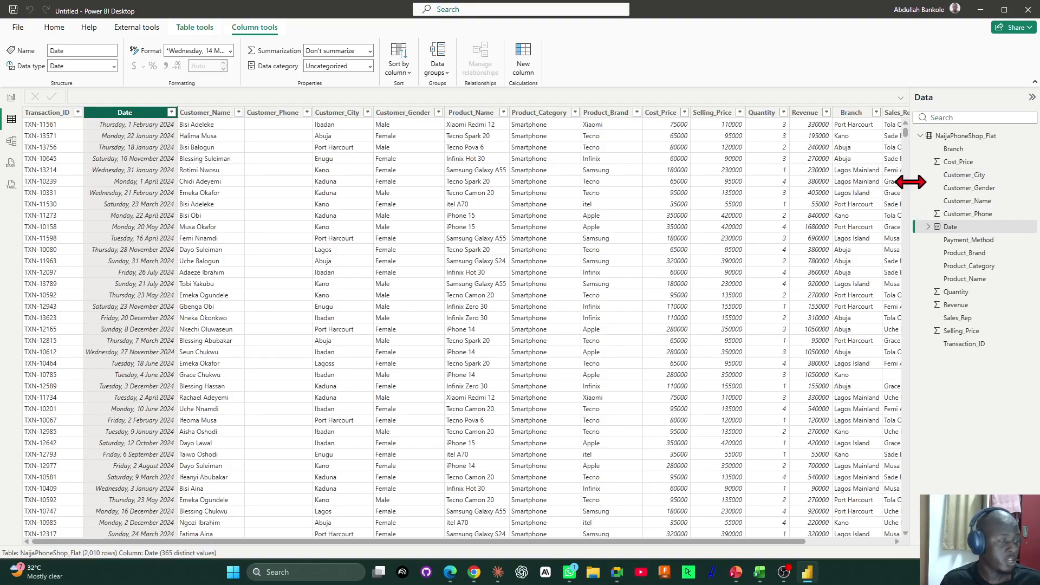
# Create the measure Total Revenue = SUM(NaijaPhoneShop_Flat[Revenue]) in the NaijaPhoneShop_Flat table.
pyautogui.click(970, 139)
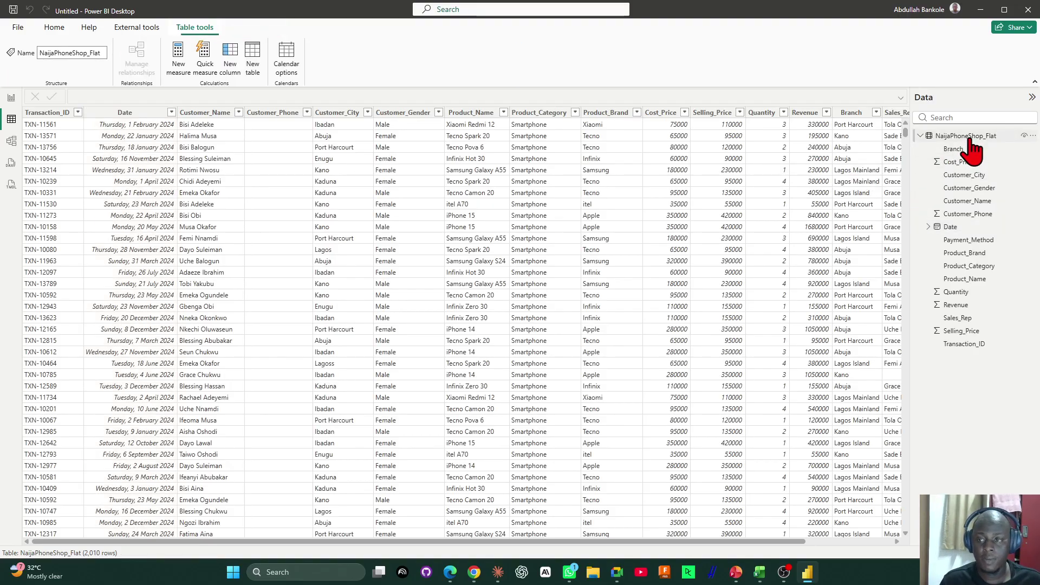
pyautogui.click(249, 352)
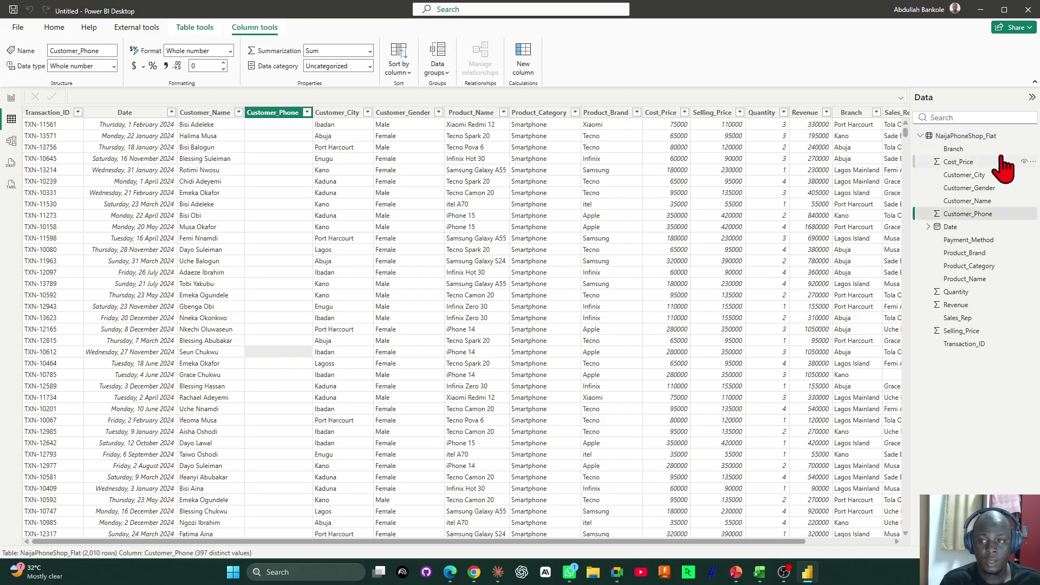
pyautogui.click(195, 30)
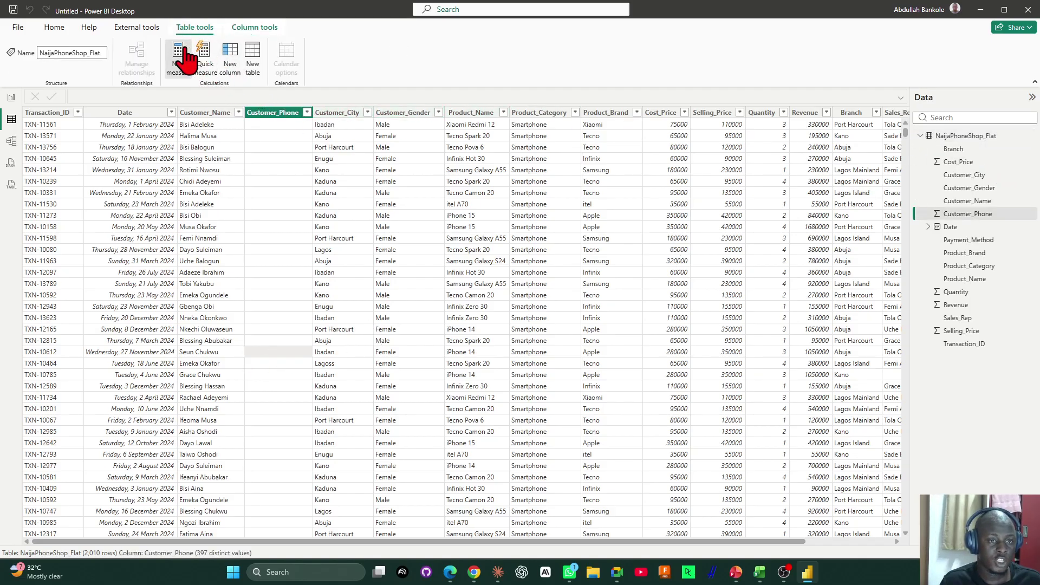
pyautogui.click(185, 51)
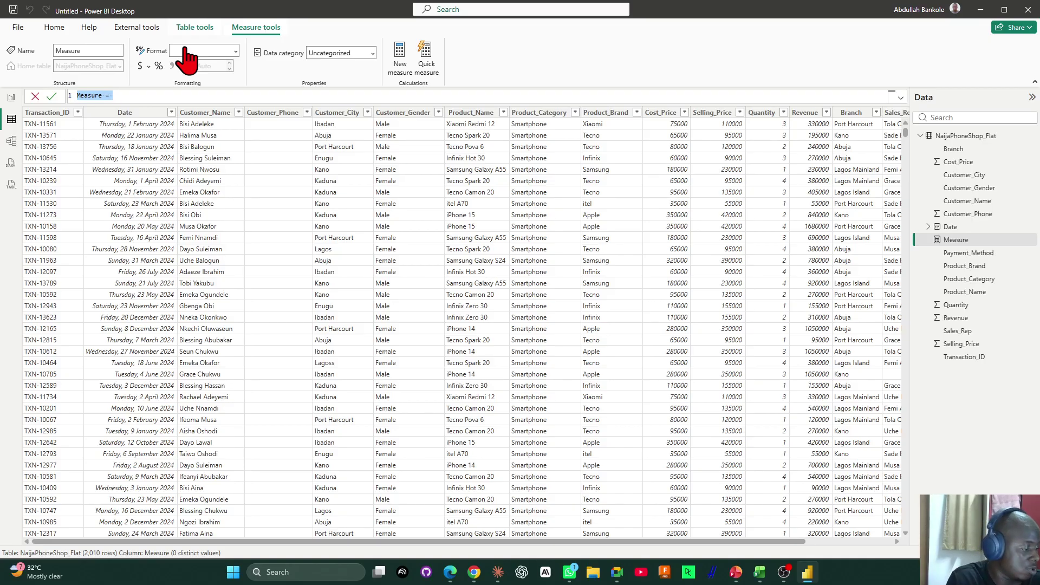
pyautogui.write('Total R')
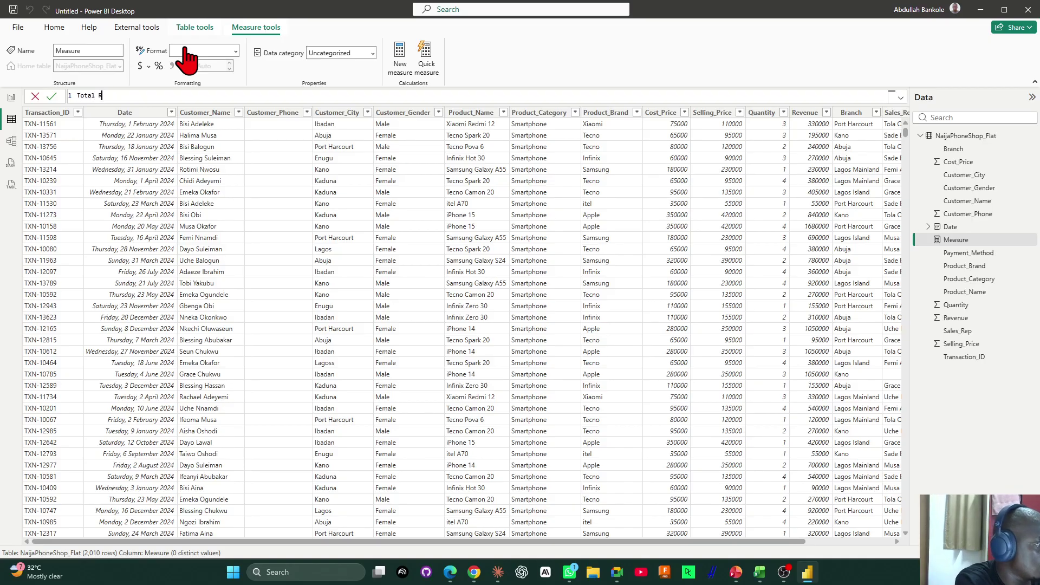
pyautogui.write('evenue')
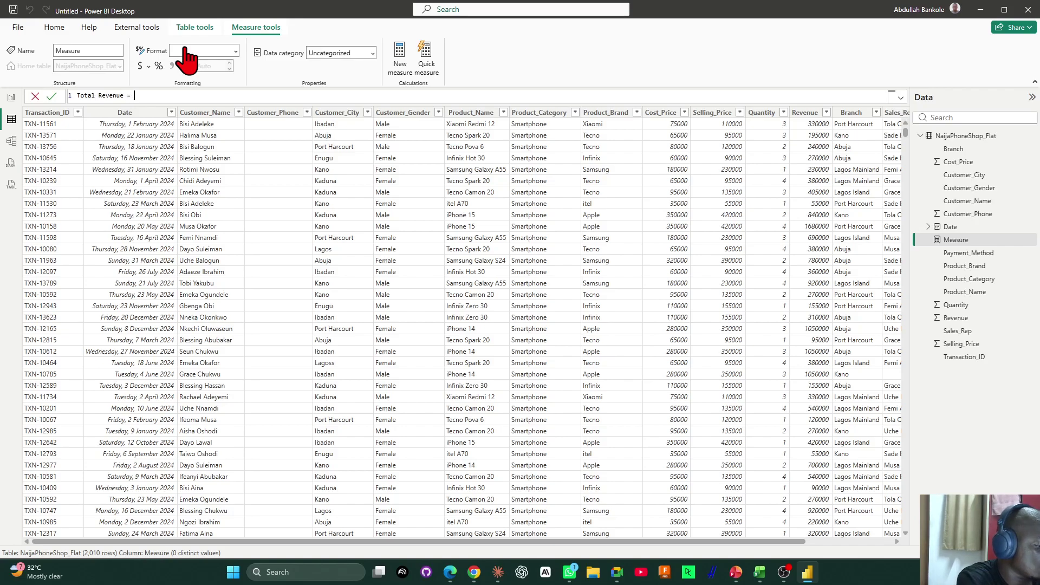
pyautogui.write(' = sum')
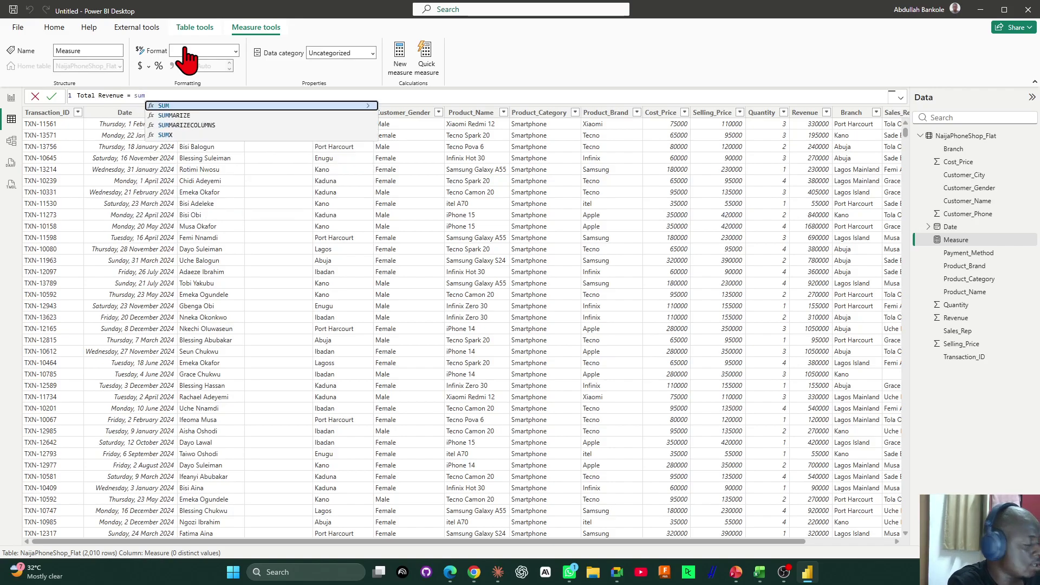
pyautogui.press('Tab')
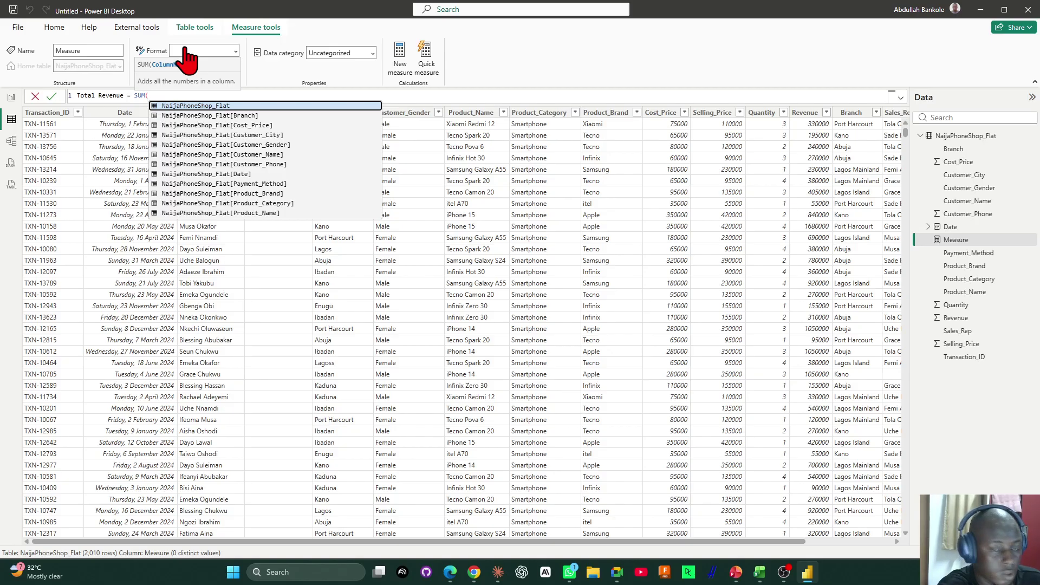
pyautogui.write('reve')
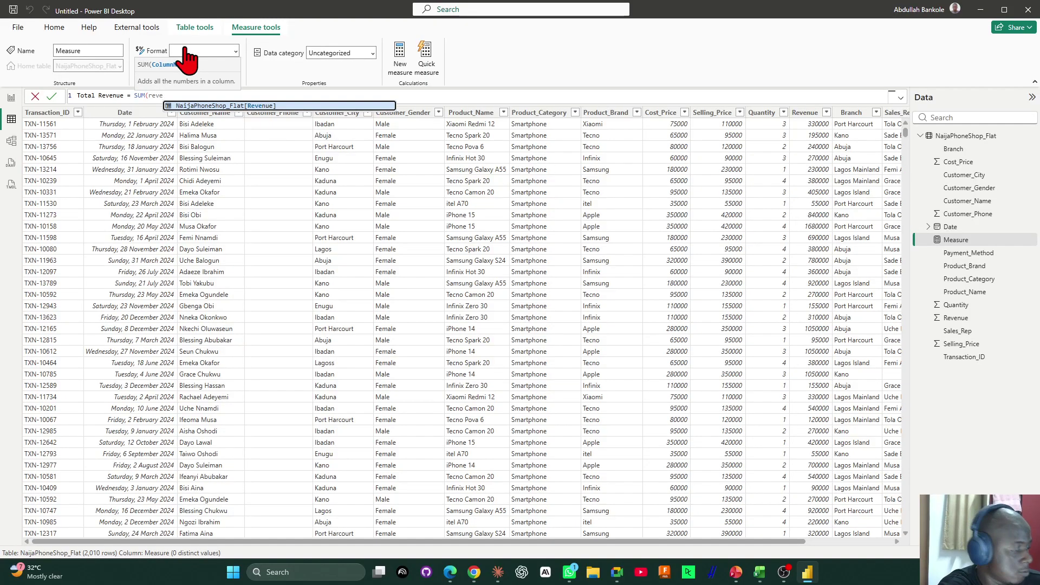
pyautogui.press('Tab')
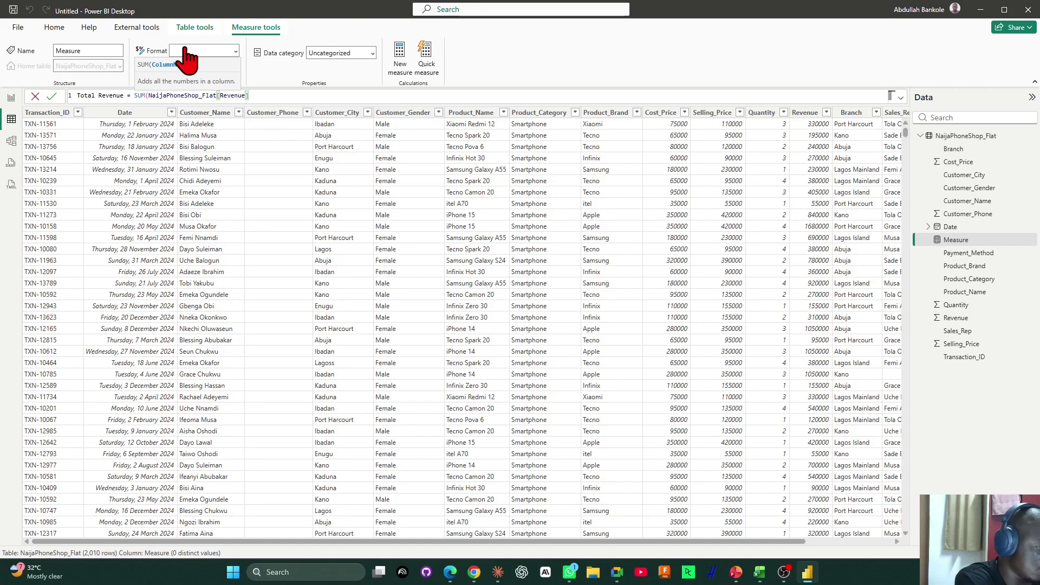
pyautogui.write(')')
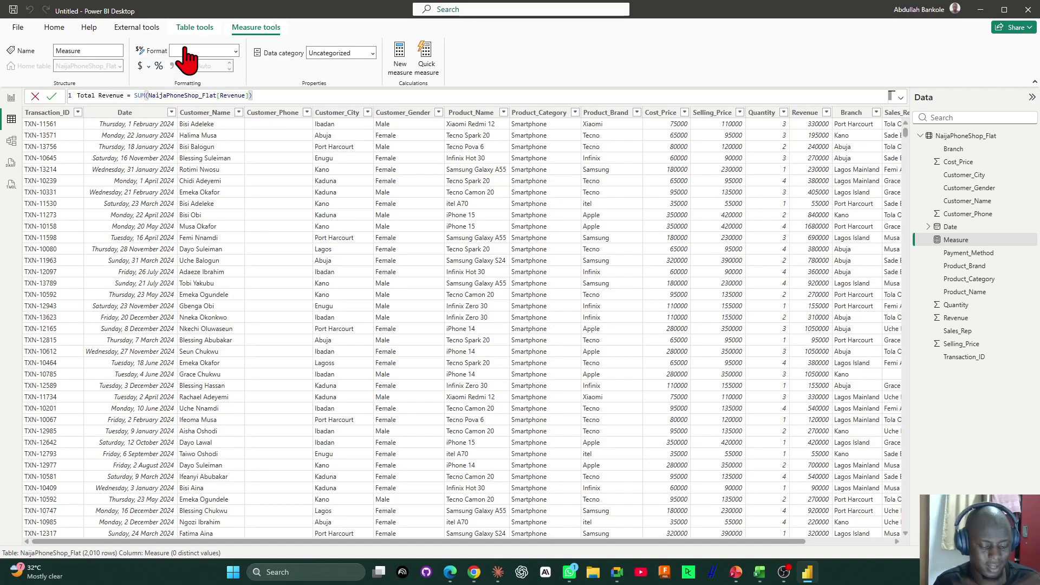
pyautogui.press('Return')
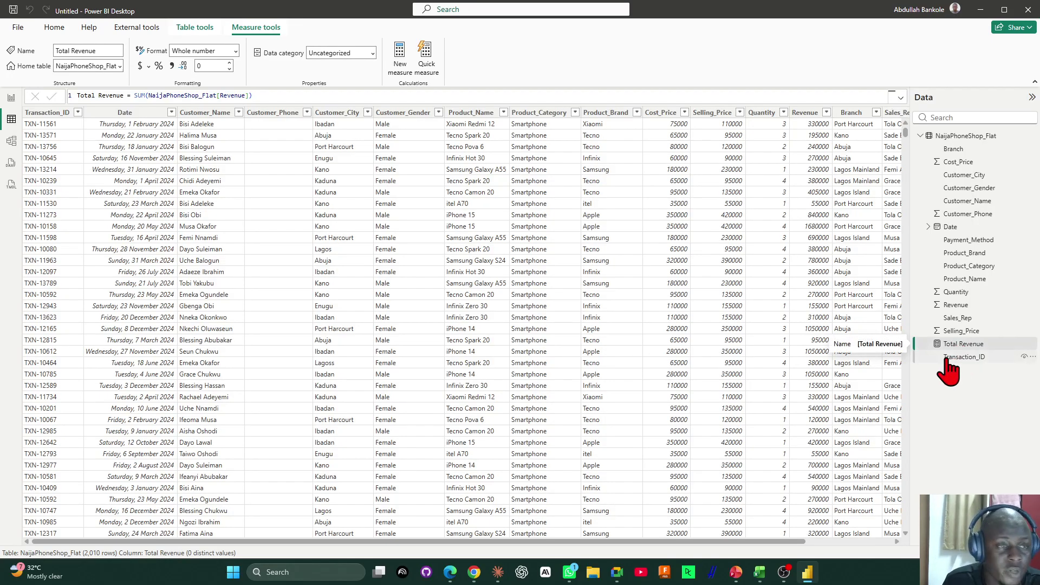
# Add the Total Revenue measure to the blank report page as a new visual.
pyautogui.click(12, 98)
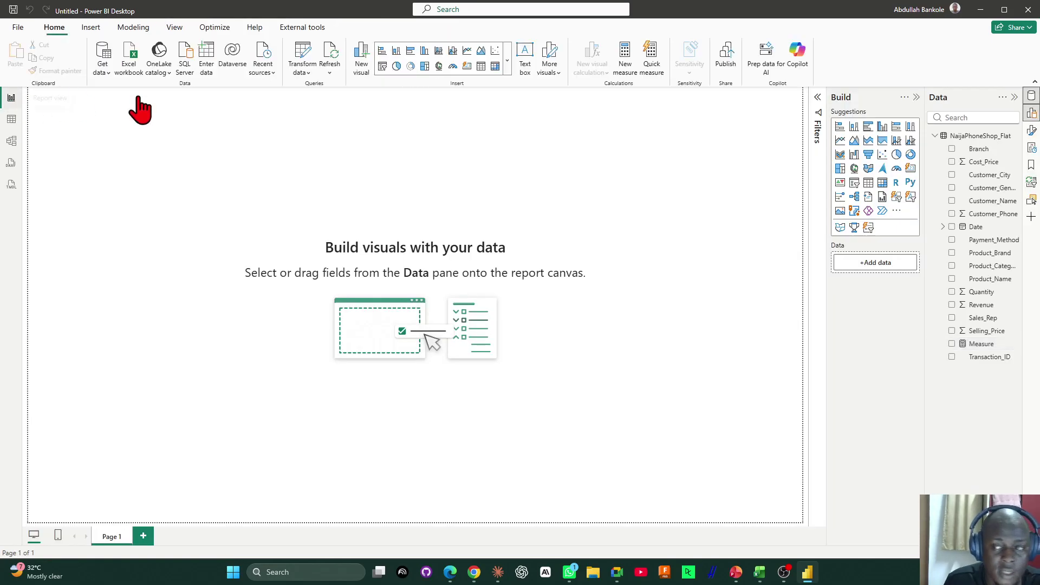
pyautogui.click(951, 343)
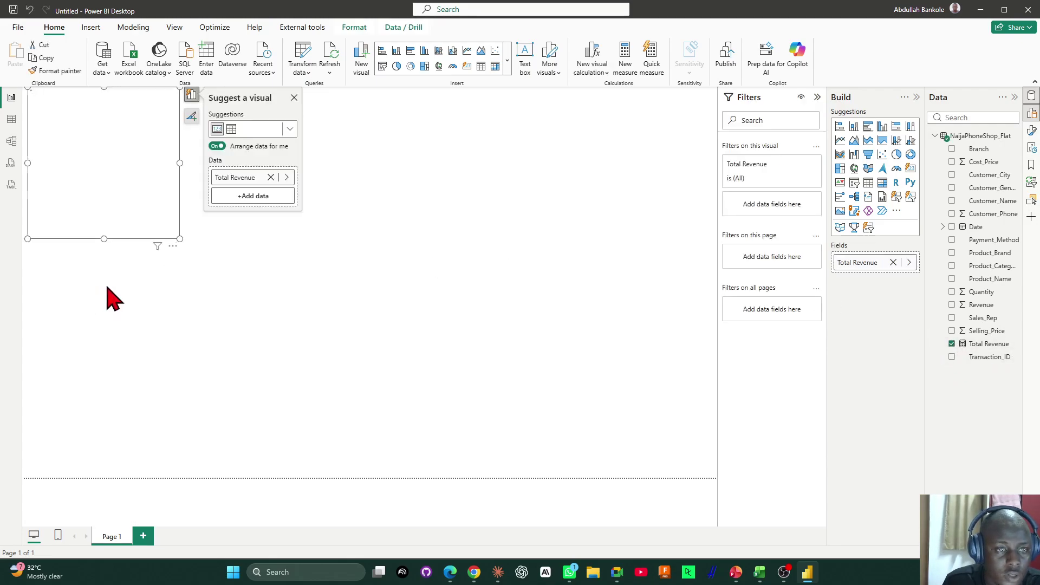
# Move the Total Revenue card slightly along the top of the report page and shrink it to a compact size.
pyautogui.moveTo(133, 175); pyautogui.dragTo(158, 168)
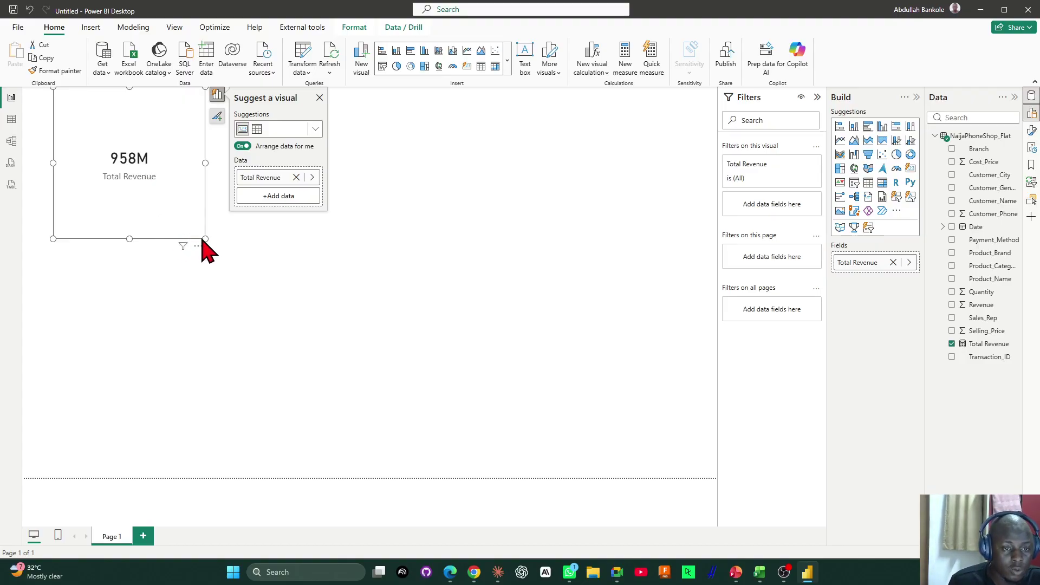
pyautogui.moveTo(204, 239); pyautogui.dragTo(159, 173)
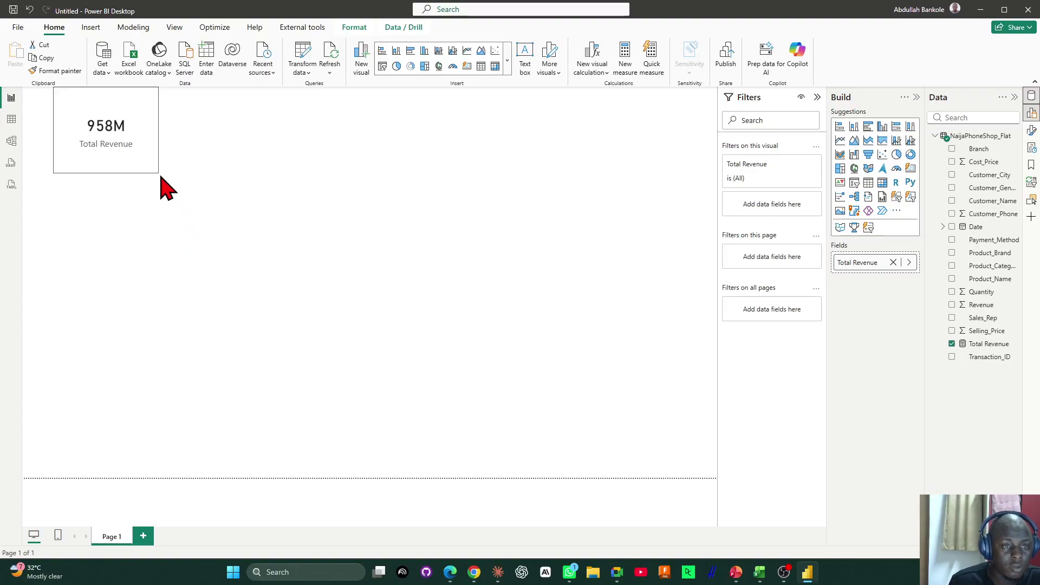
# Examine the Customer_City values in the NaijaPhoneShop_Flat rows and in the column's filter list for inconsistent spellings.
pyautogui.click(16, 120)
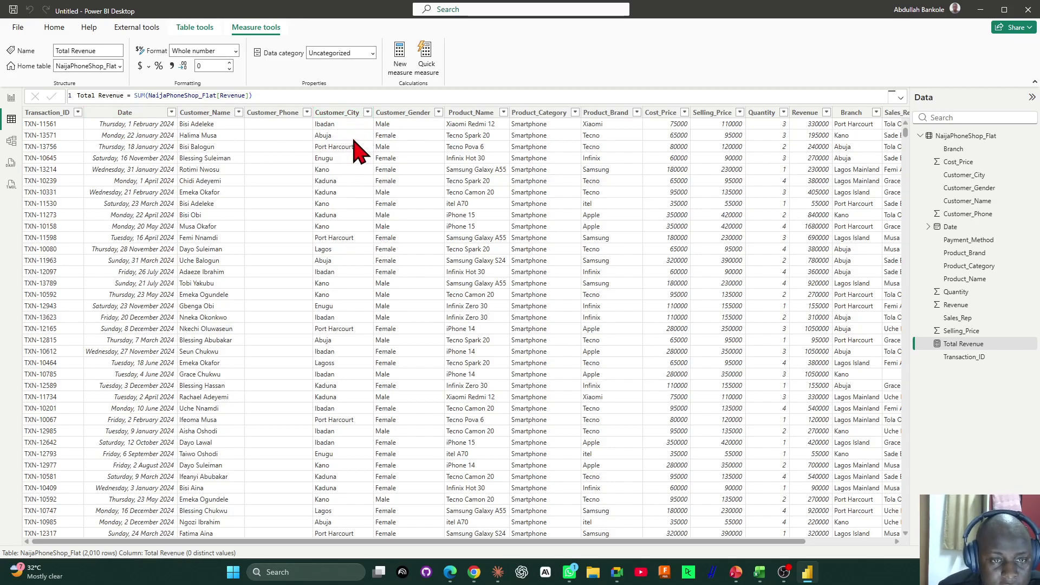
pyautogui.click(344, 251)
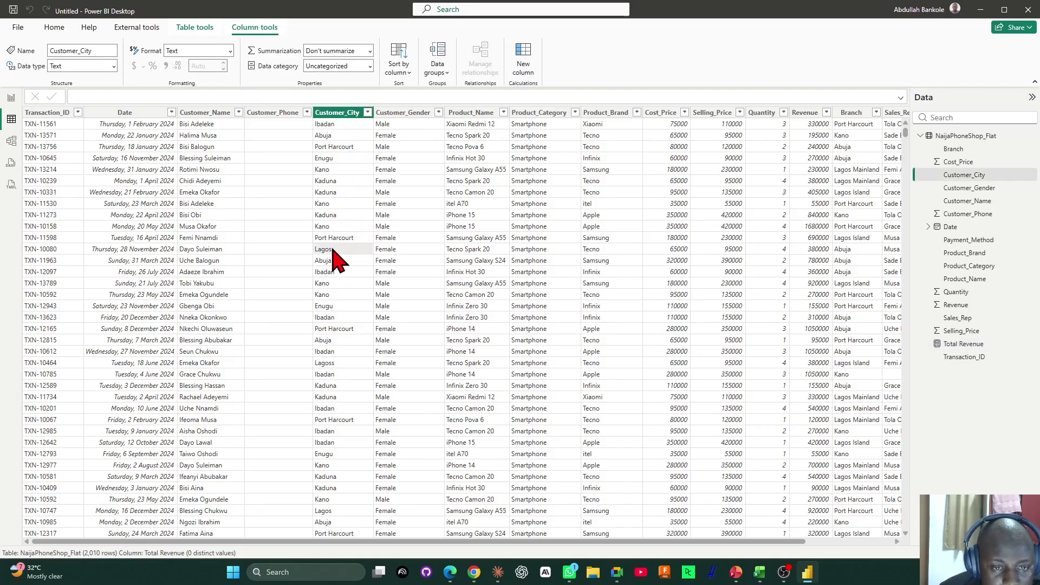
pyautogui.click(328, 363)
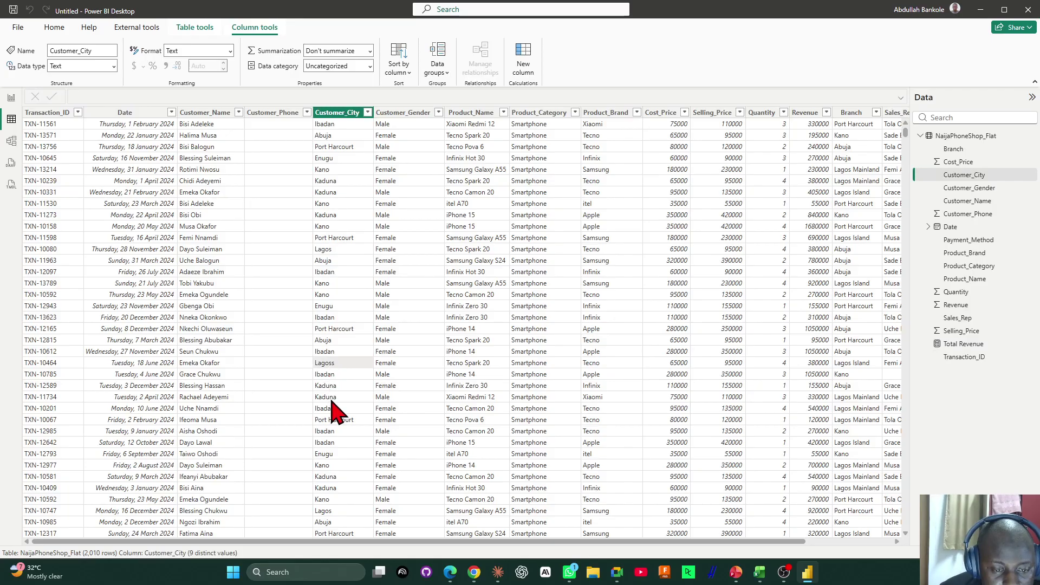
pyautogui.scroll(-15, 342, 455)
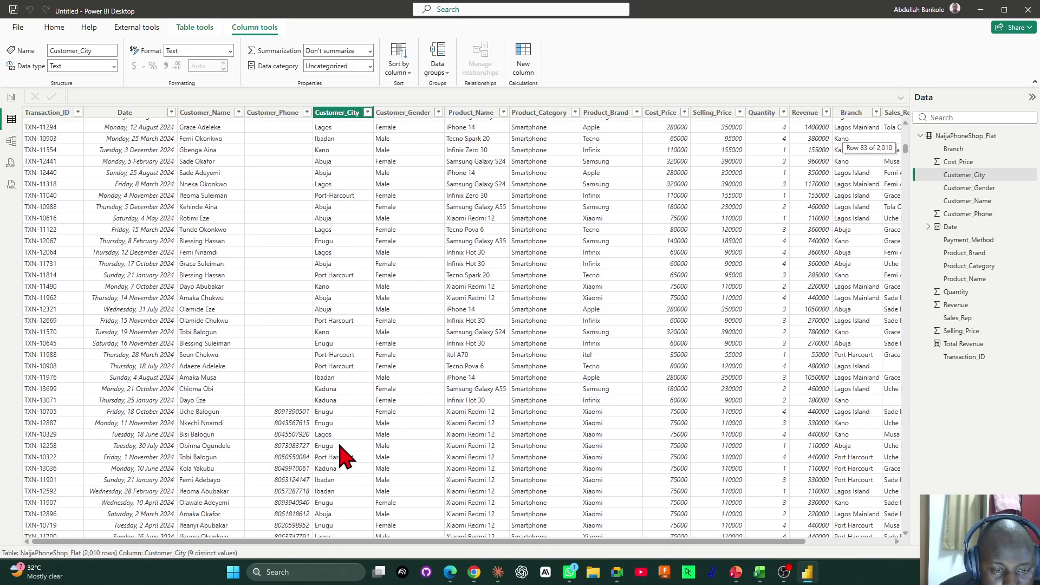
pyautogui.scroll(-1, 342, 455)
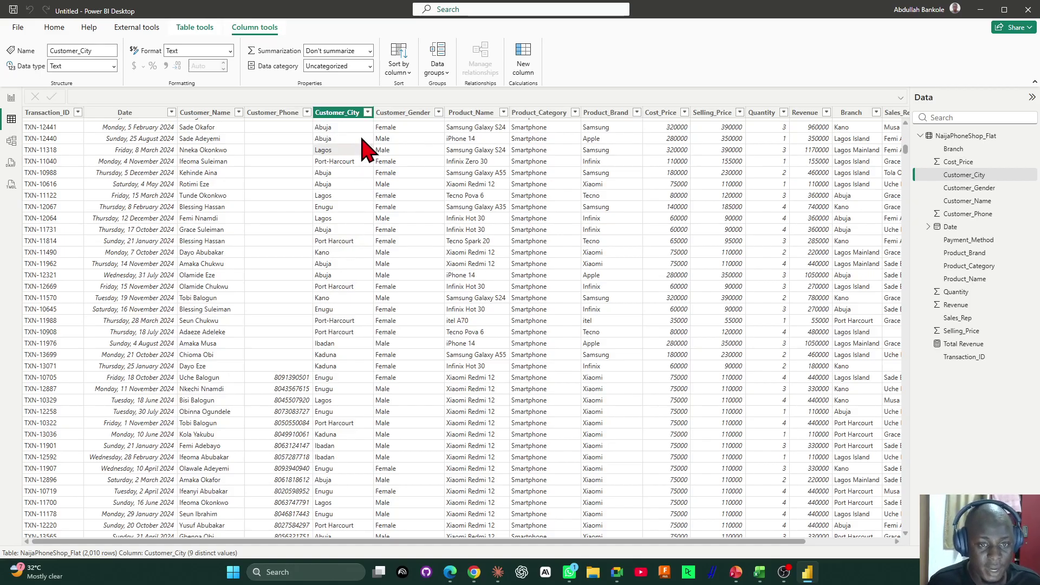
pyautogui.click(367, 112)
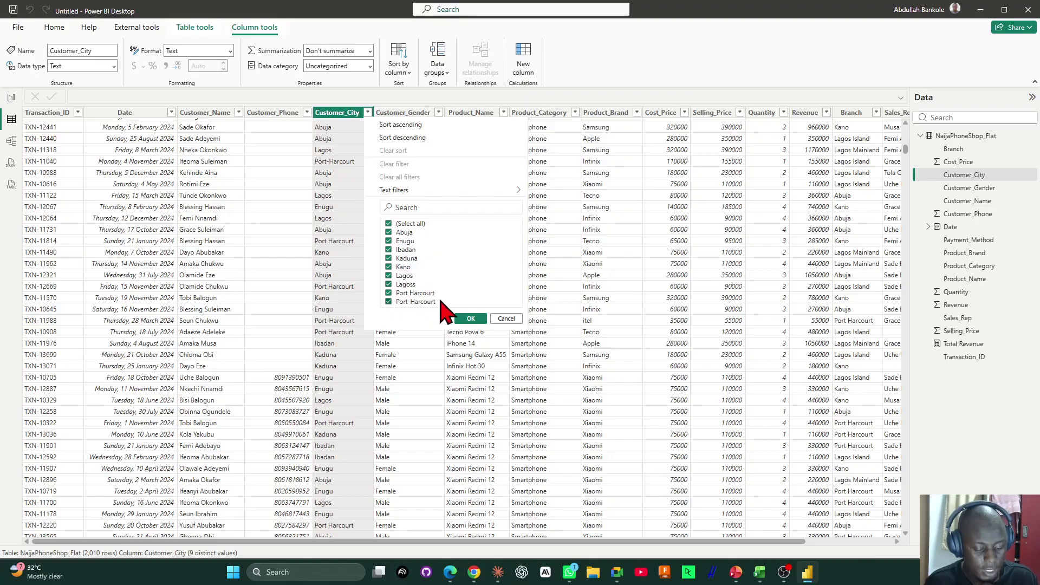
pyautogui.click(219, 253)
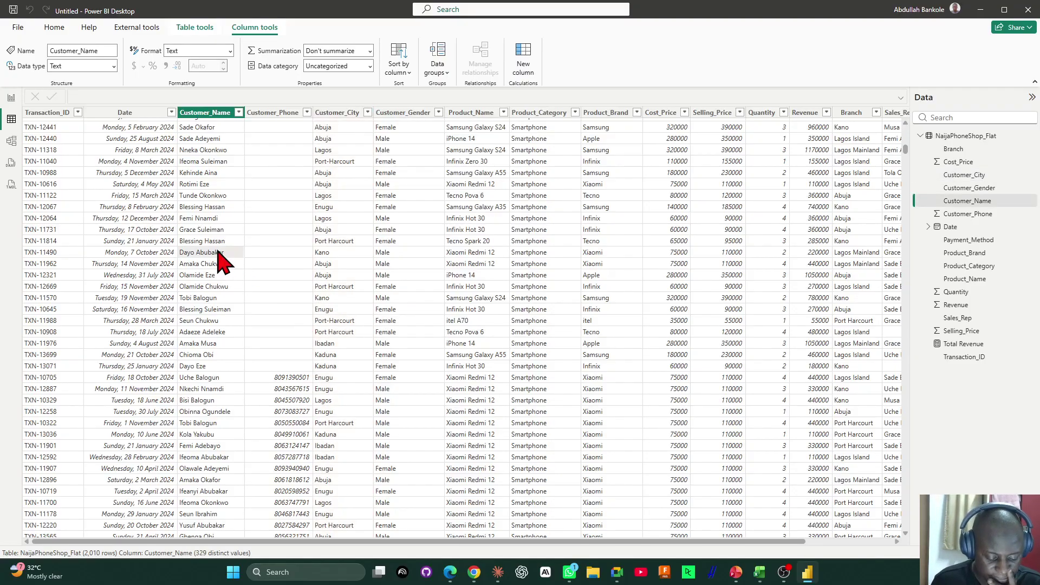
# Examine the Date column's filter values and review its entries across all rows of the table.
pyautogui.click(156, 185)
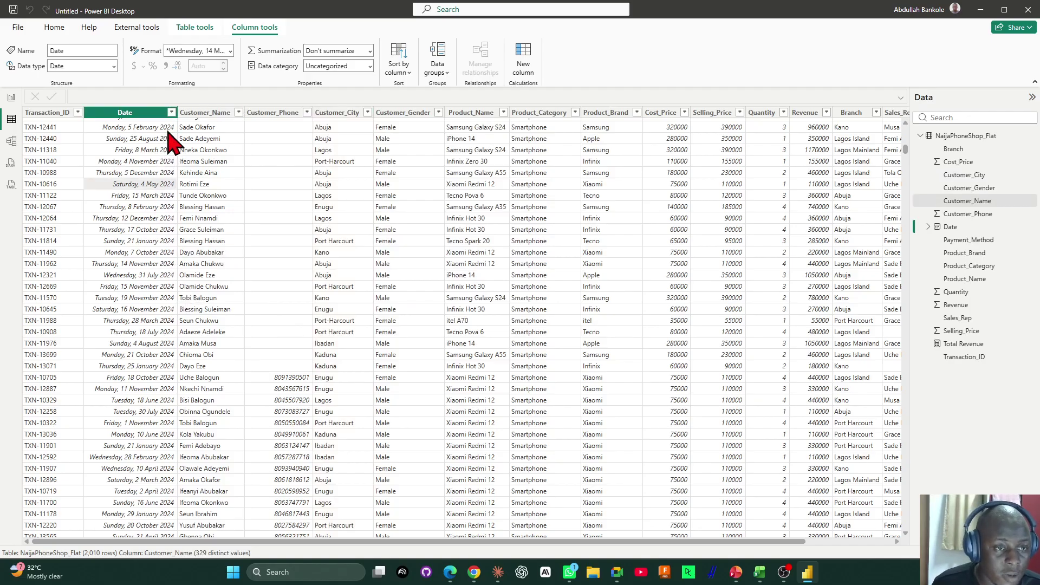
pyautogui.click(171, 112)
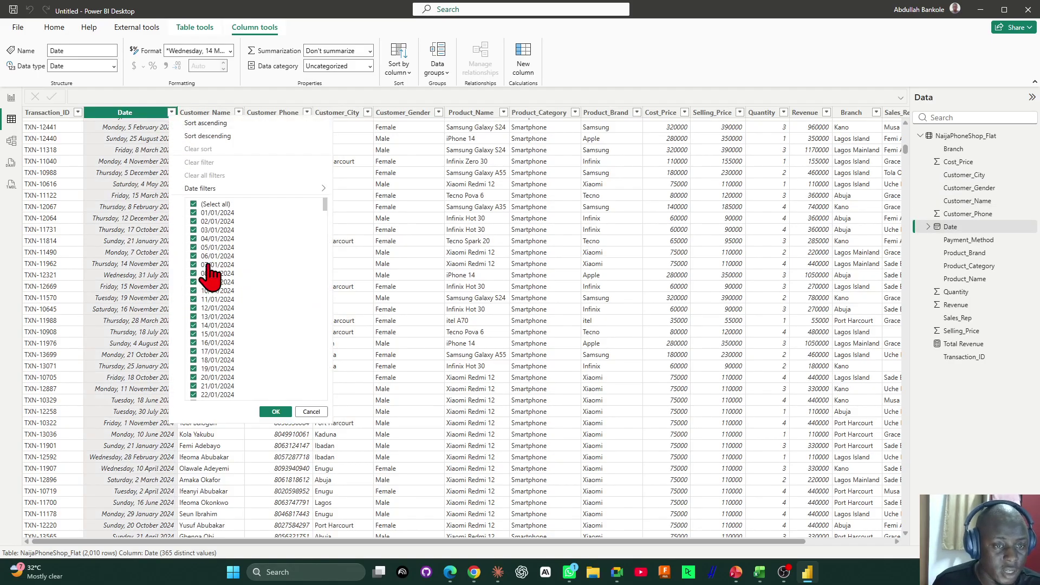
pyautogui.press('Escape')
pyautogui.scroll(6, 122, 265)
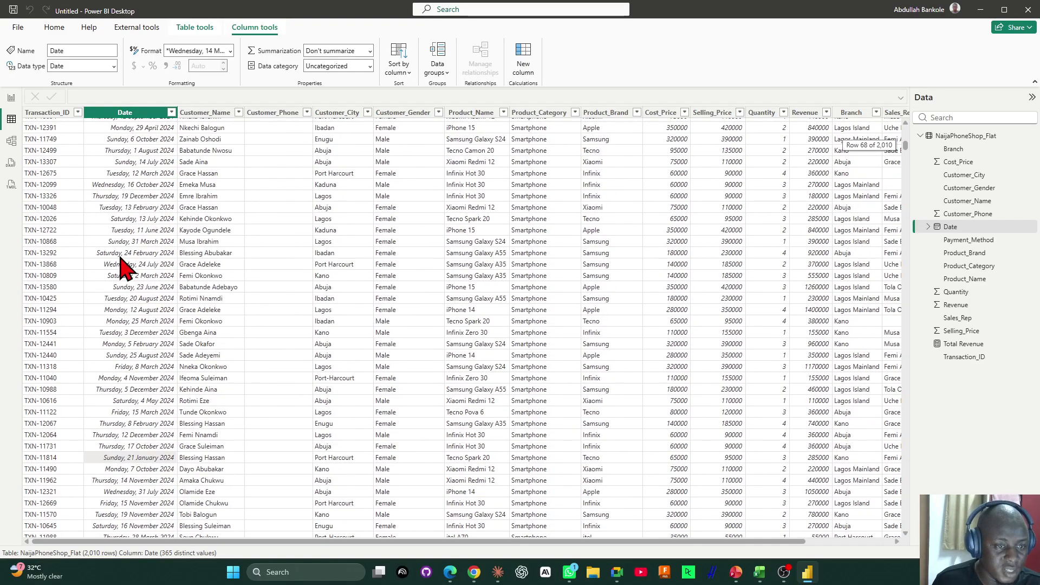
pyautogui.scroll(15, 122, 265)
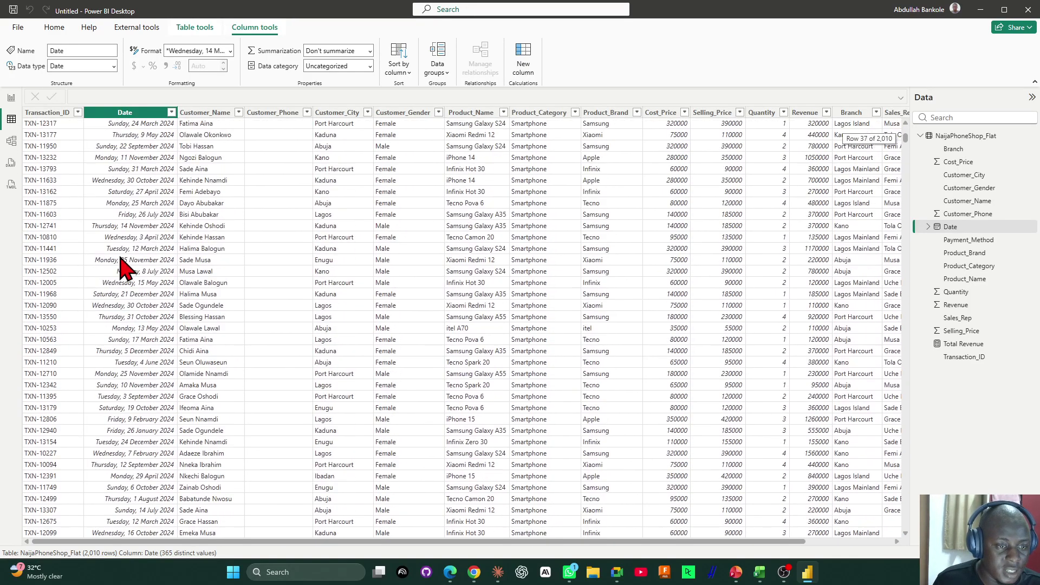
pyautogui.scroll(8, 122, 266)
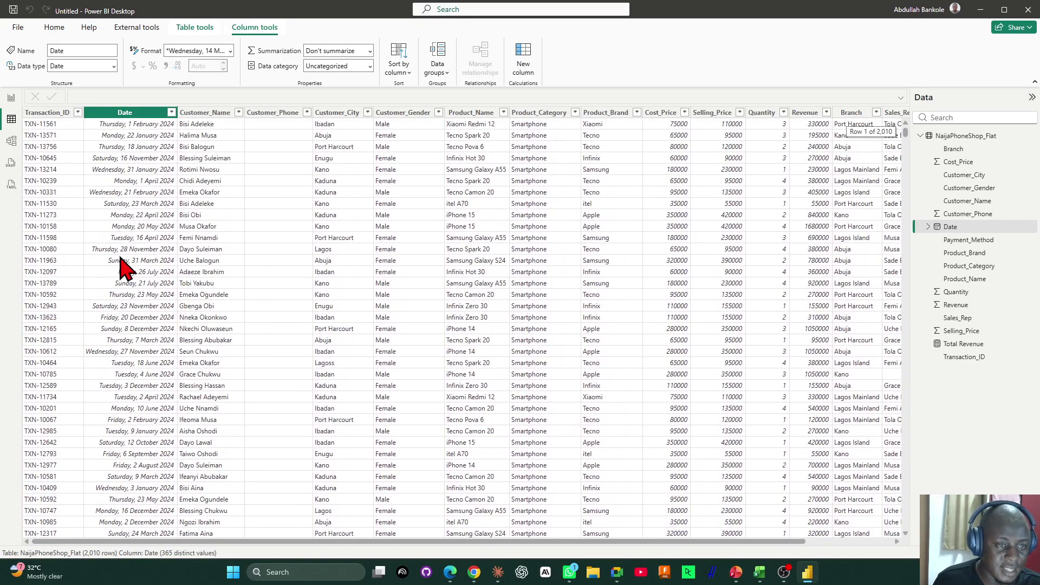
pyautogui.scroll(-20, 122, 265)
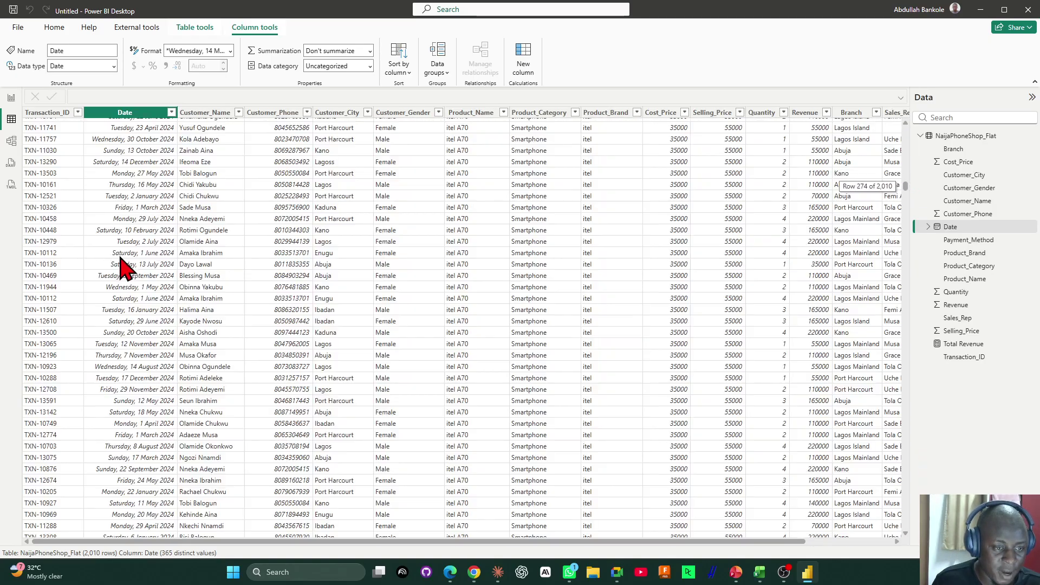
pyautogui.scroll(-20, 122, 265)
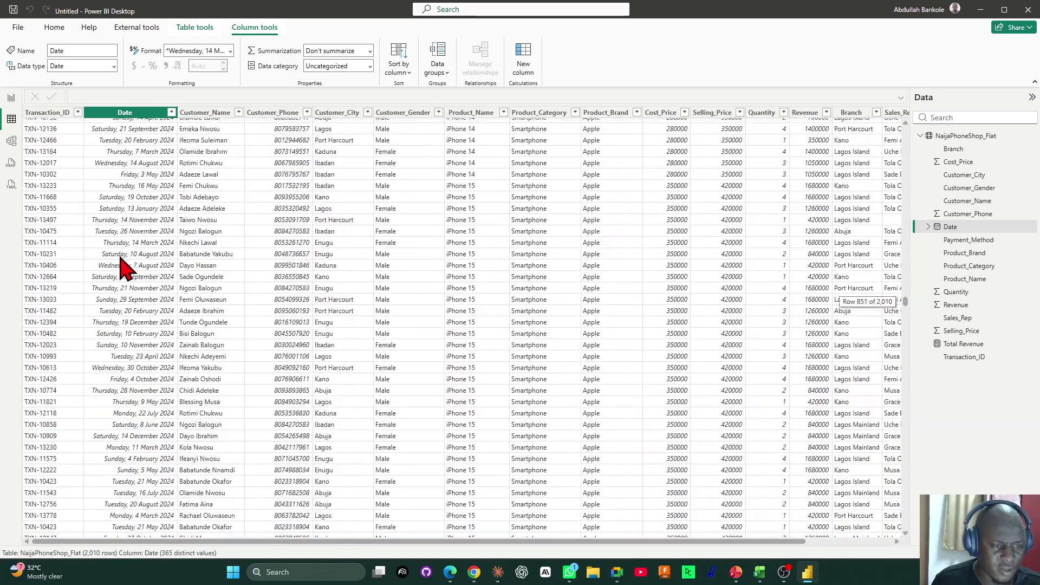
pyautogui.scroll(-20, 122, 265)
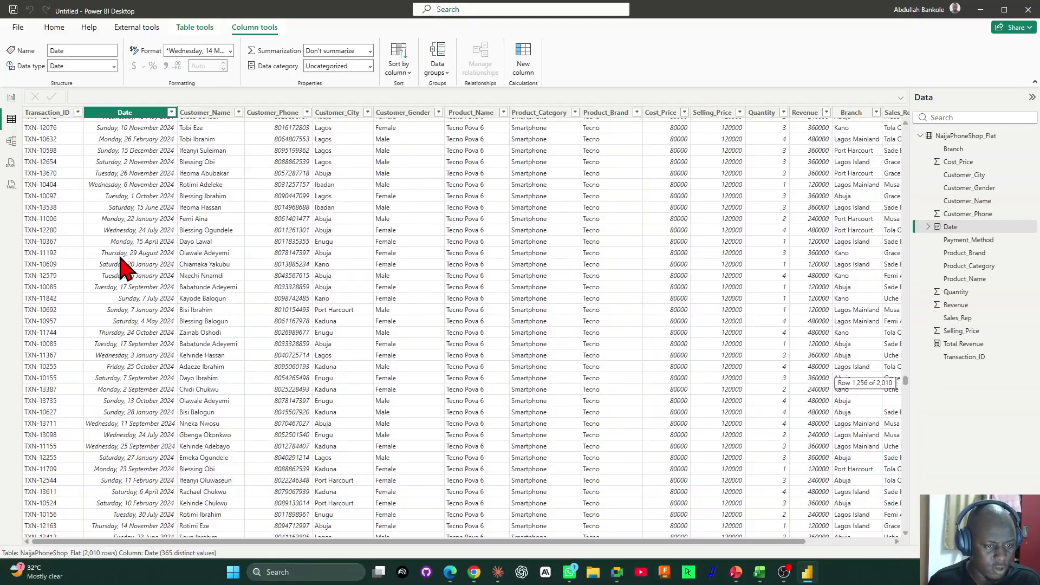
pyautogui.scroll(-20, 122, 266)
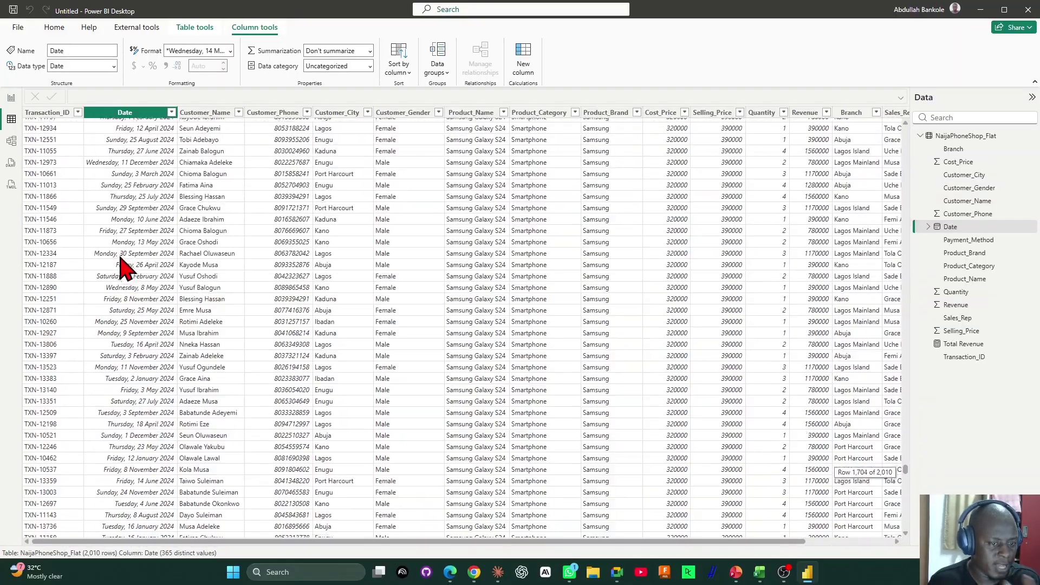
pyautogui.scroll(-20, 122, 265)
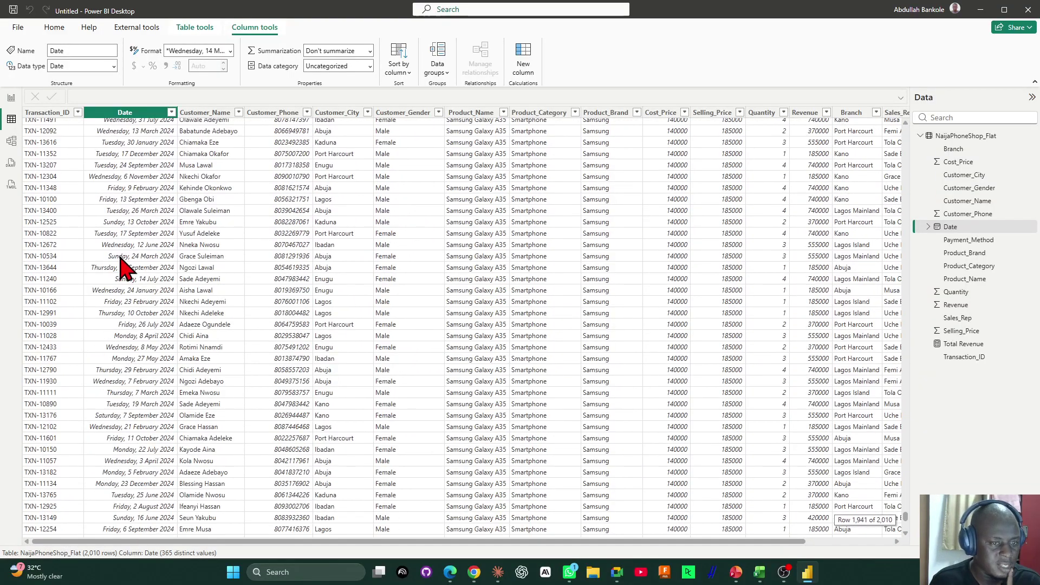
pyautogui.scroll(-11, 122, 266)
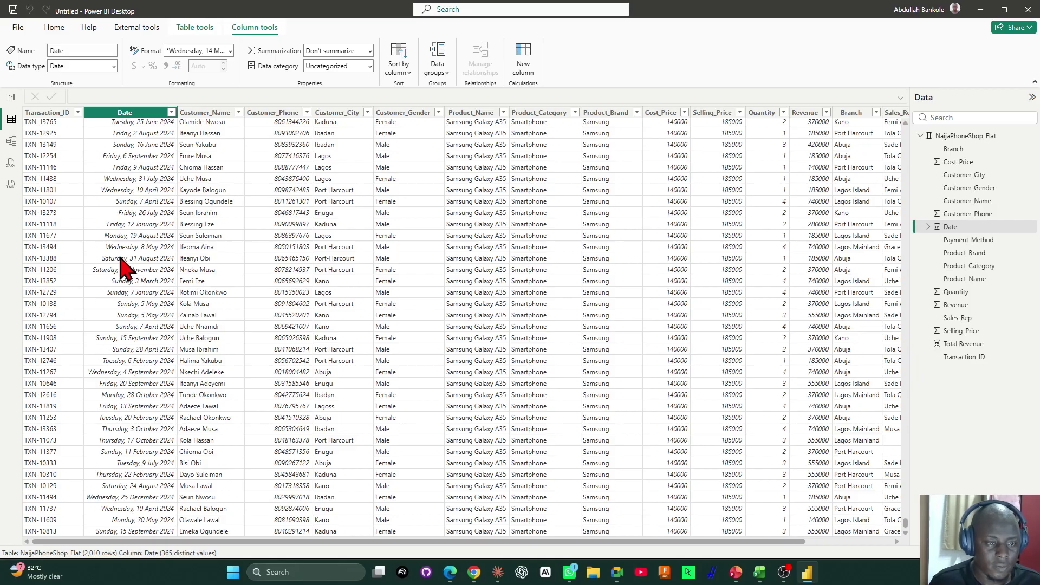
pyautogui.scroll(15, 129, 374)
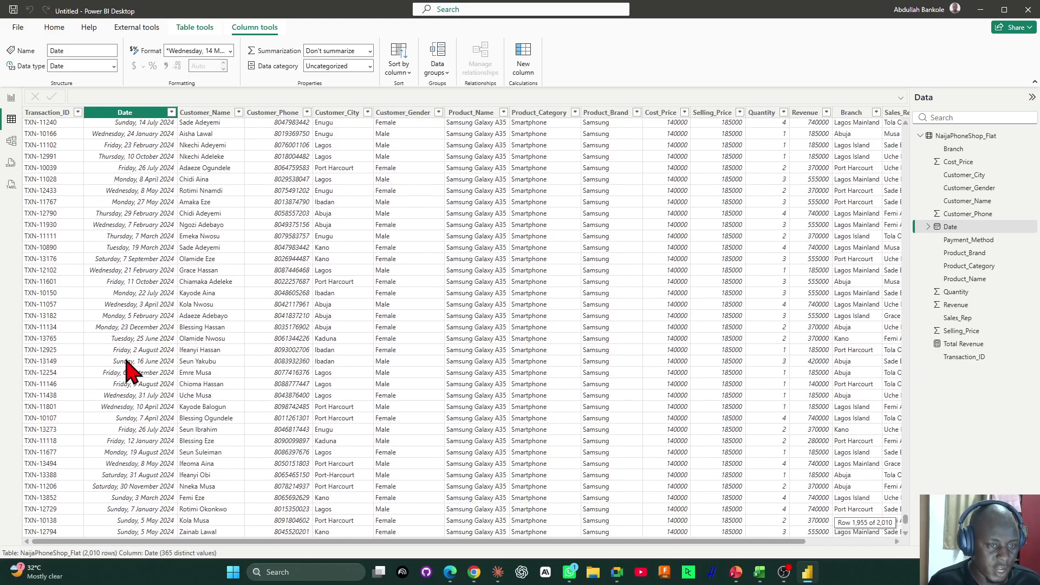
pyautogui.scroll(20, 130, 370)
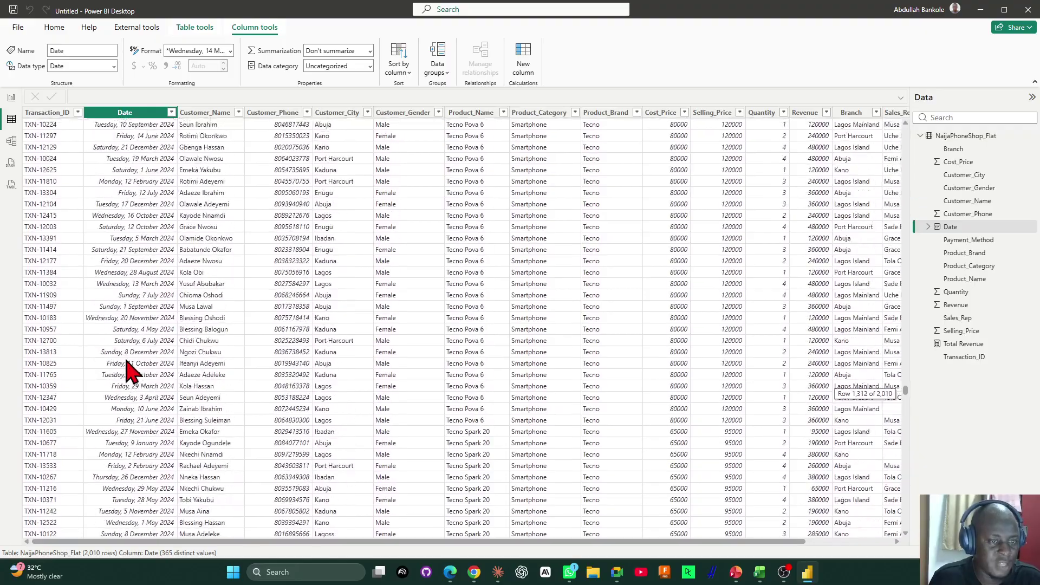
pyautogui.scroll(20, 130, 370)
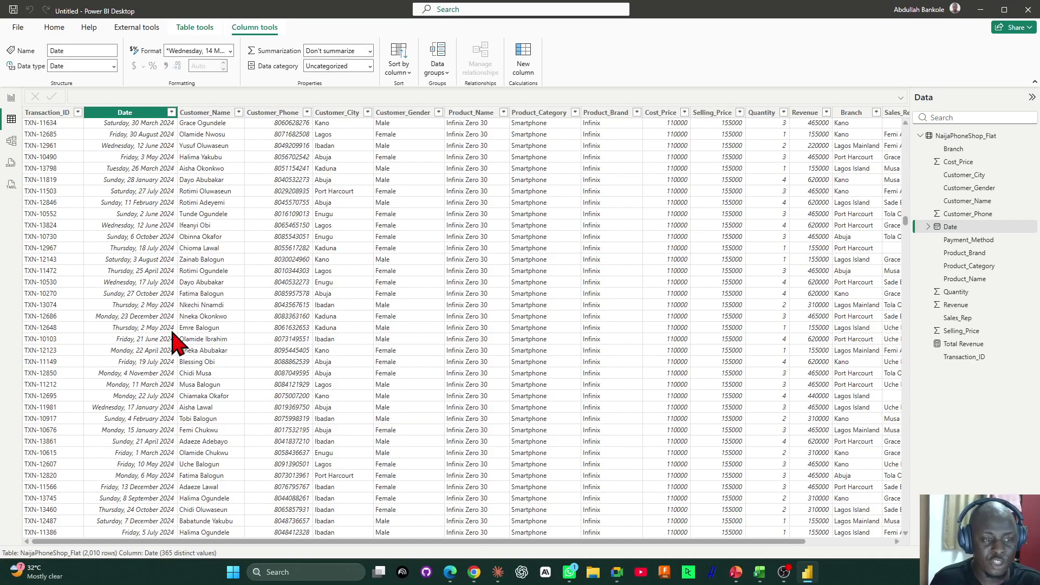
pyautogui.scroll(15, 272, 359)
pyautogui.scroll(20, 268, 352)
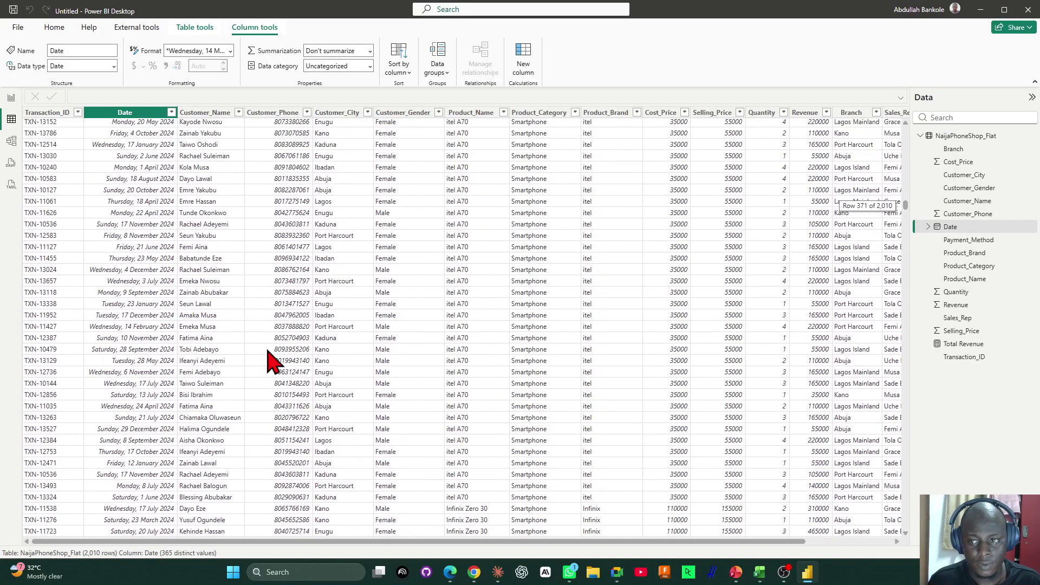
pyautogui.scroll(20, 268, 352)
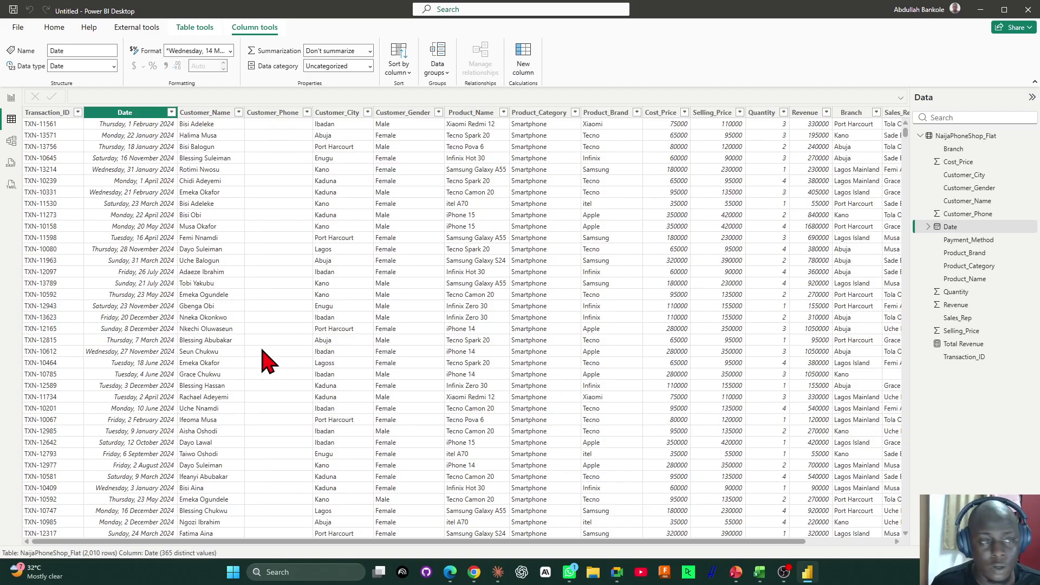
# Sort the table by Transaction_ID in ascending order and check the column's filter values.
pyautogui.click(49, 113)
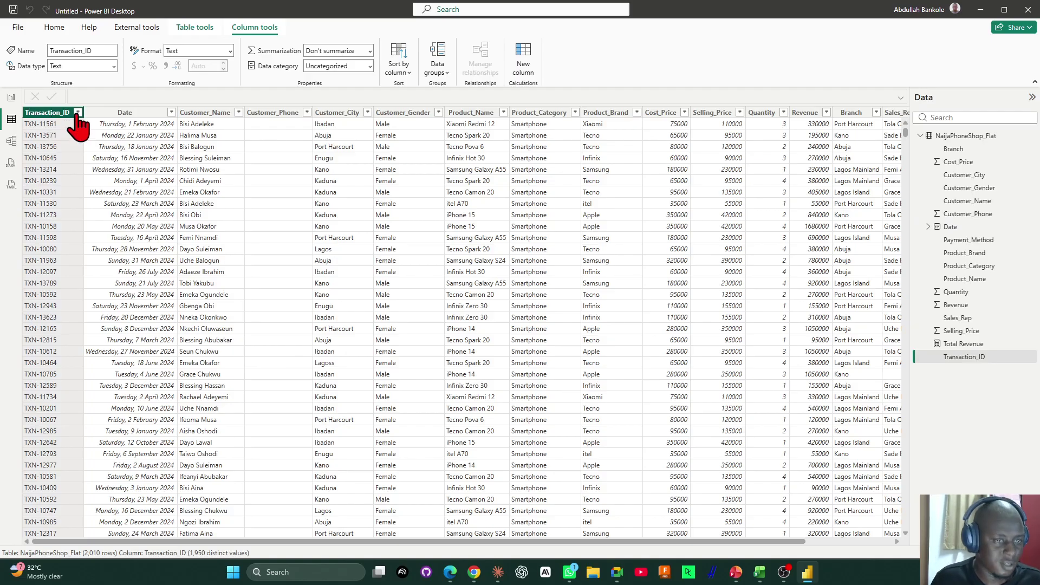
pyautogui.click(78, 112)
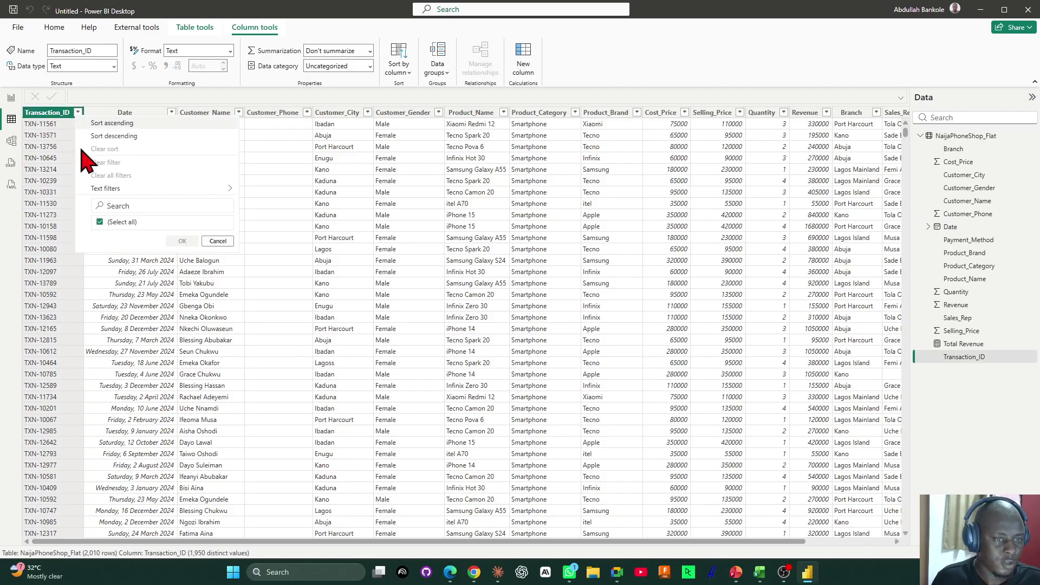
pyautogui.click(120, 126)
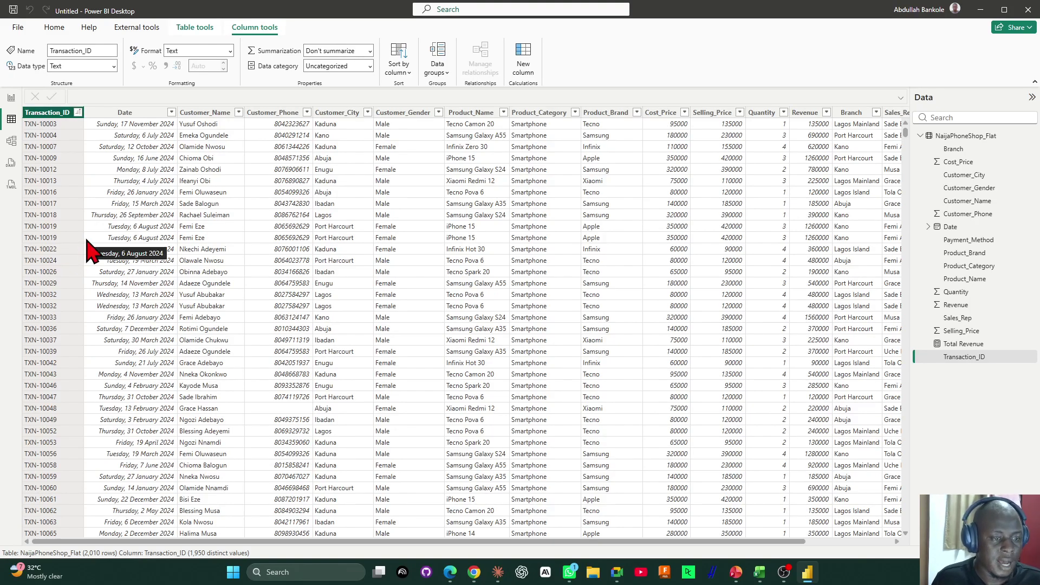
pyautogui.click(78, 112)
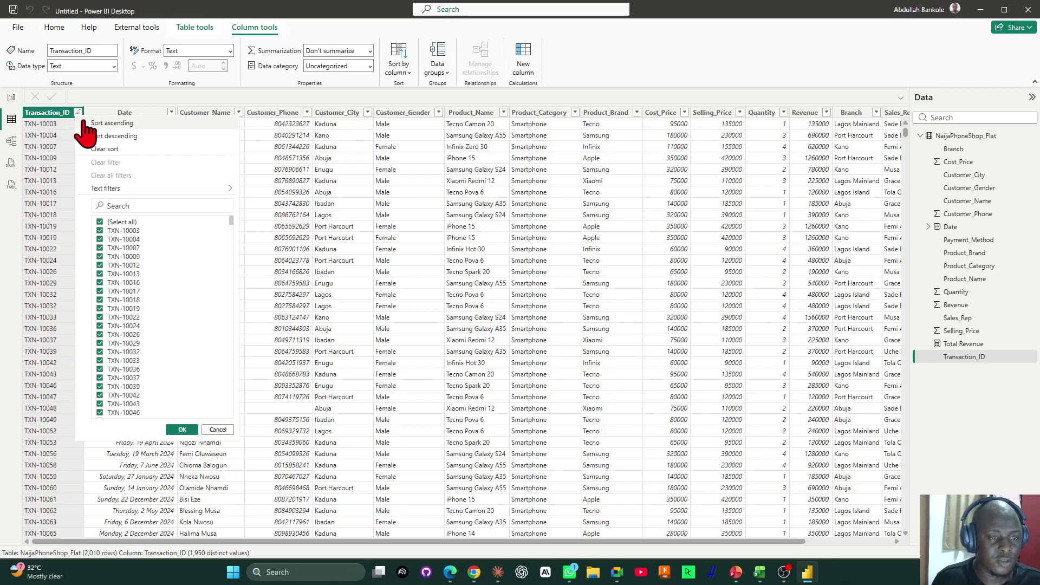
pyautogui.click(46, 225)
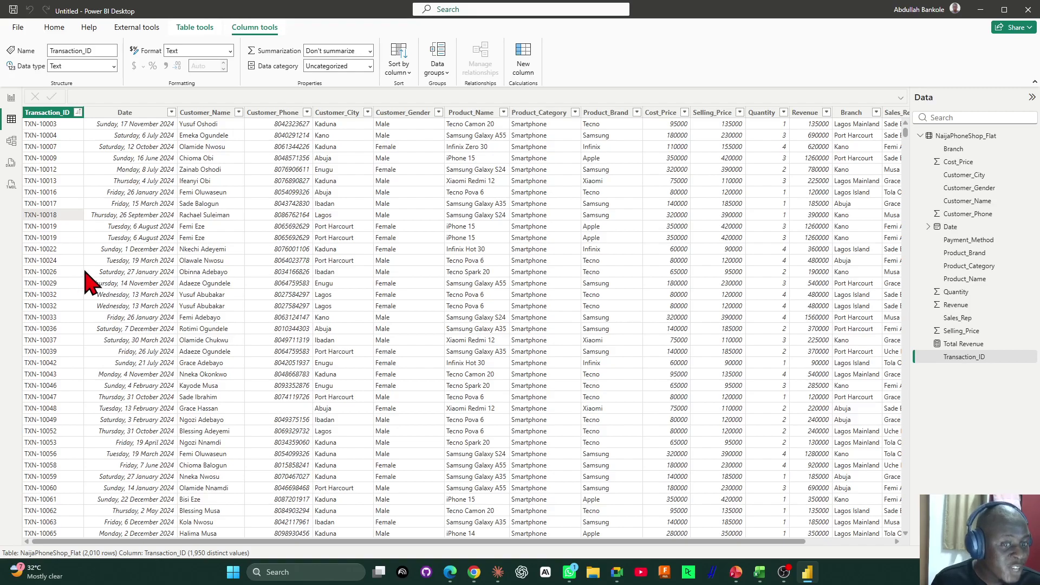
# Examine the sorted rows for repeated transaction IDs and blank Customer_Phone entries, including the Sales_Rep and Payment_Method columns.
pyautogui.scroll(-2, 87, 279)
pyautogui.scroll(-2, 87, 279)
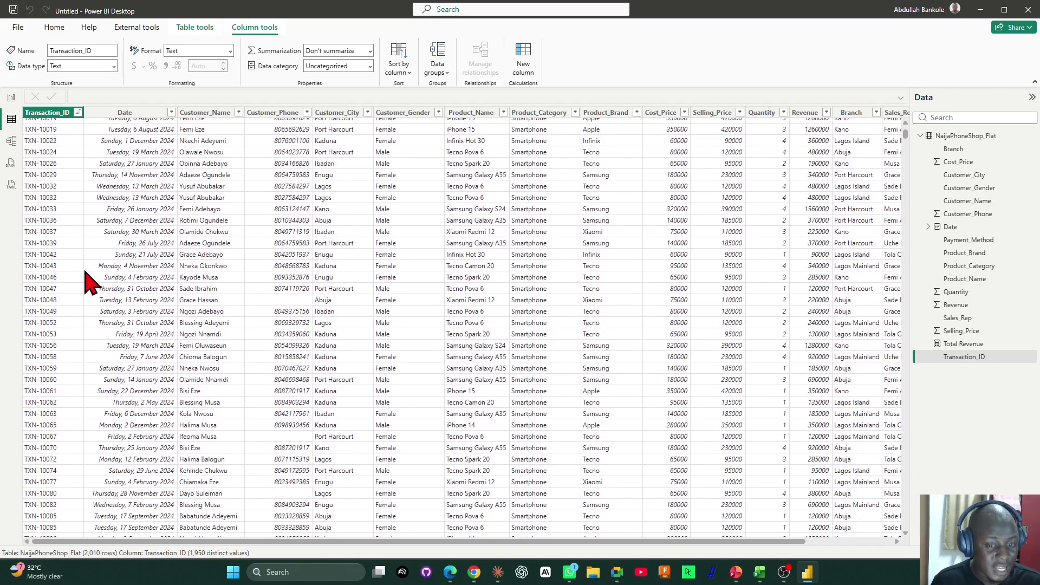
pyautogui.scroll(-8, 87, 279)
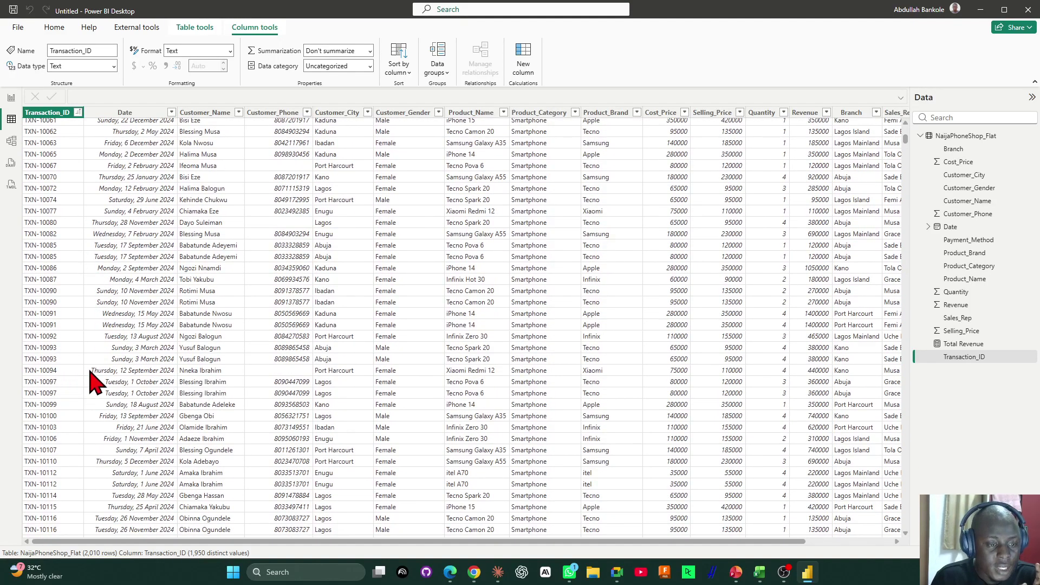
pyautogui.click(280, 371)
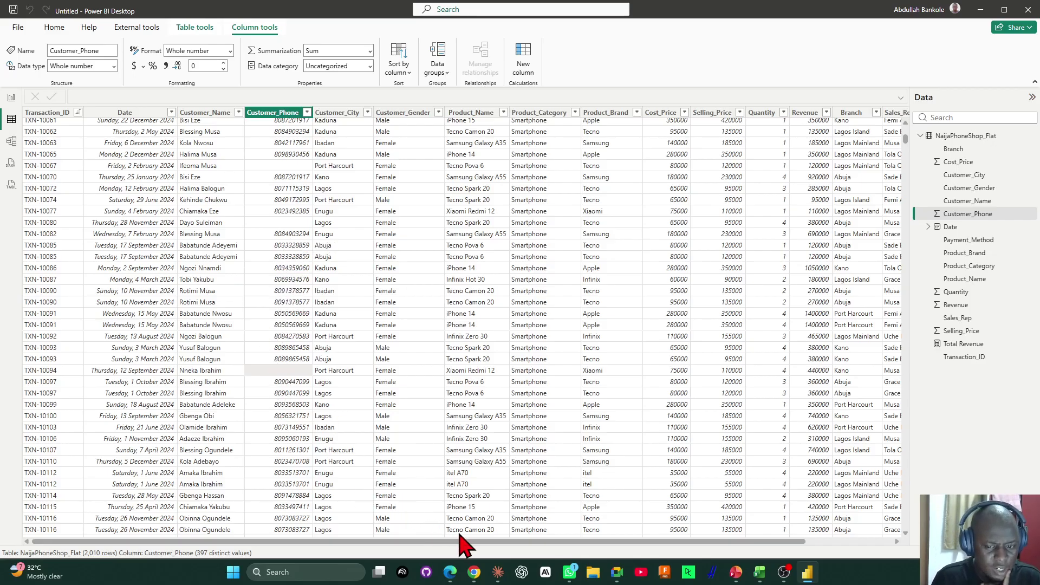
pyautogui.moveTo(460, 537); pyautogui.dragTo(670, 536)
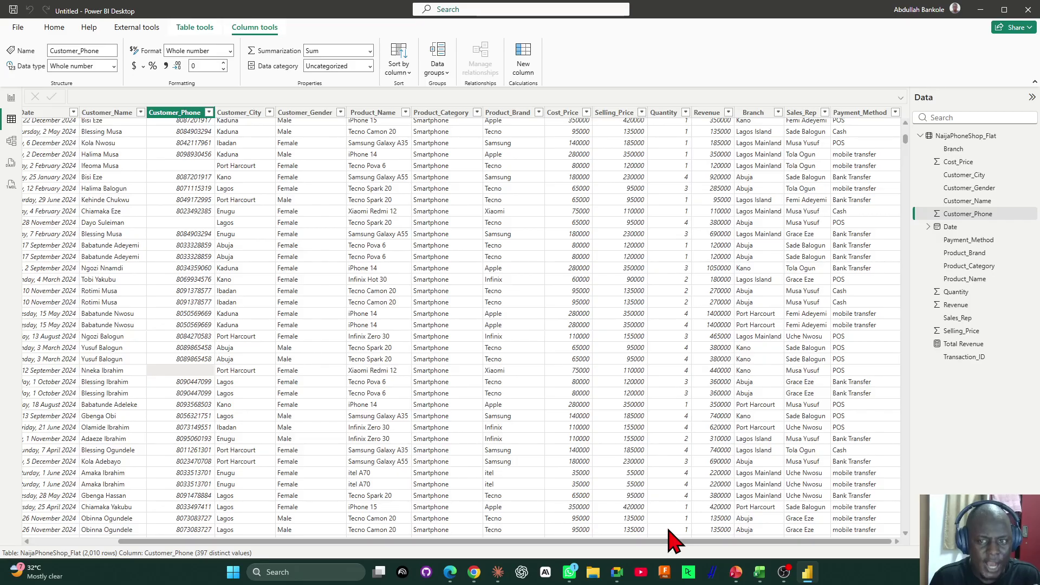
pyautogui.scroll(-7, 575, 340)
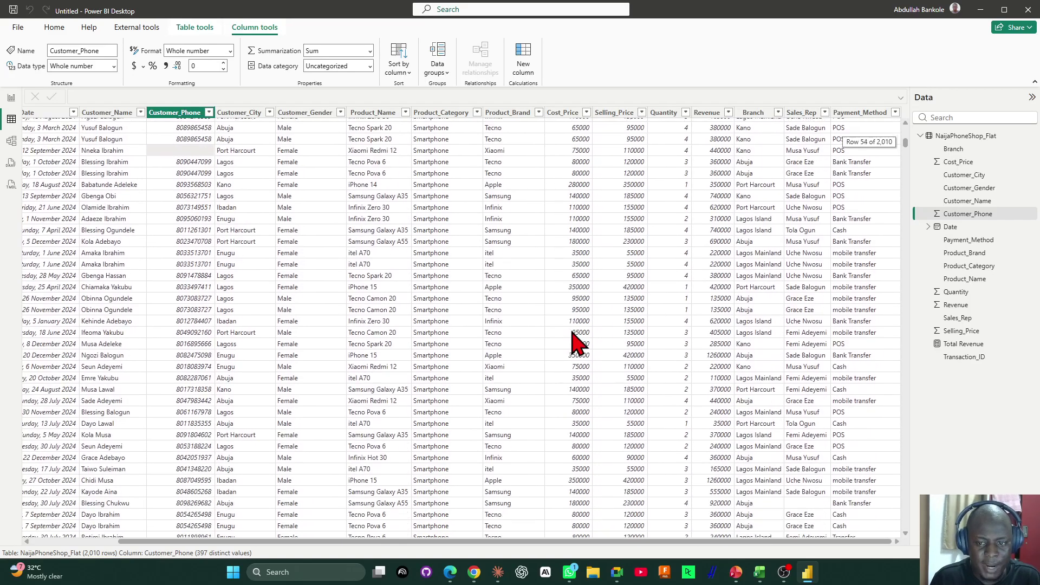
# Examine further table rows and the Selling_Price column's filter values for data quality problems, and switch back to the presentation.
pyautogui.scroll(-20, 575, 340)
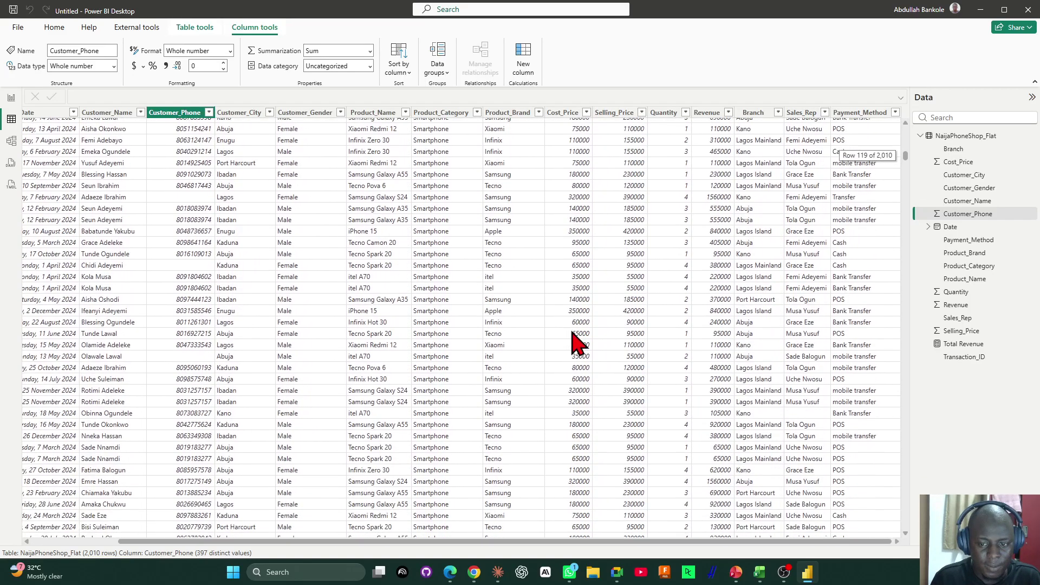
pyautogui.scroll(-20, 575, 342)
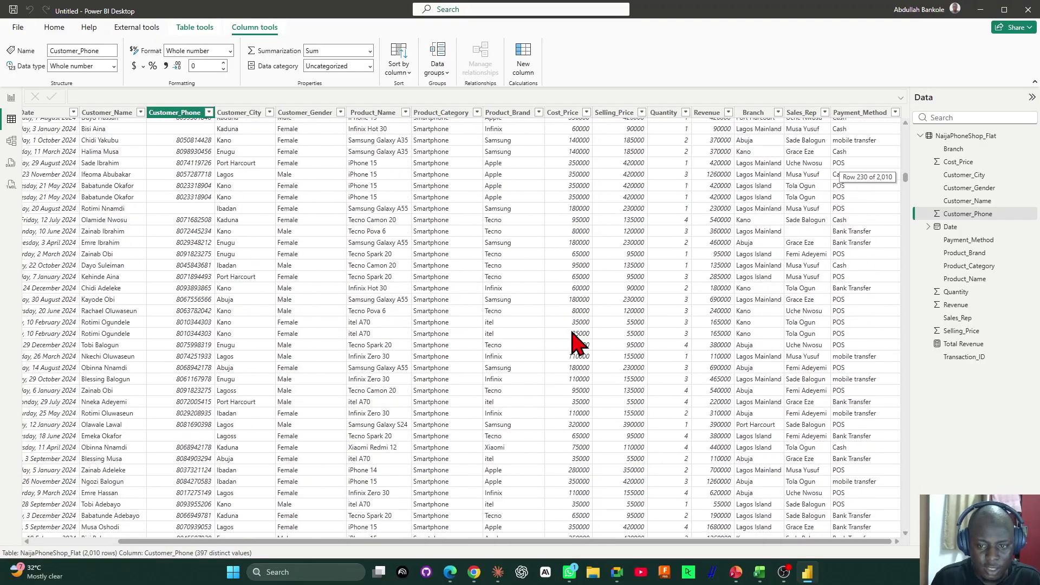
pyautogui.scroll(-17, 575, 341)
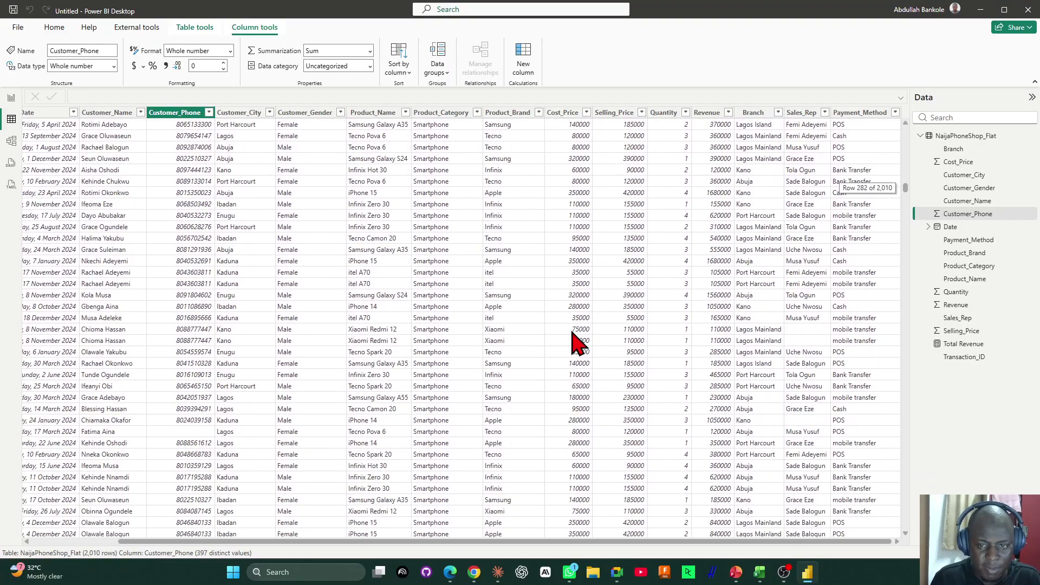
pyautogui.scroll(-11, 576, 342)
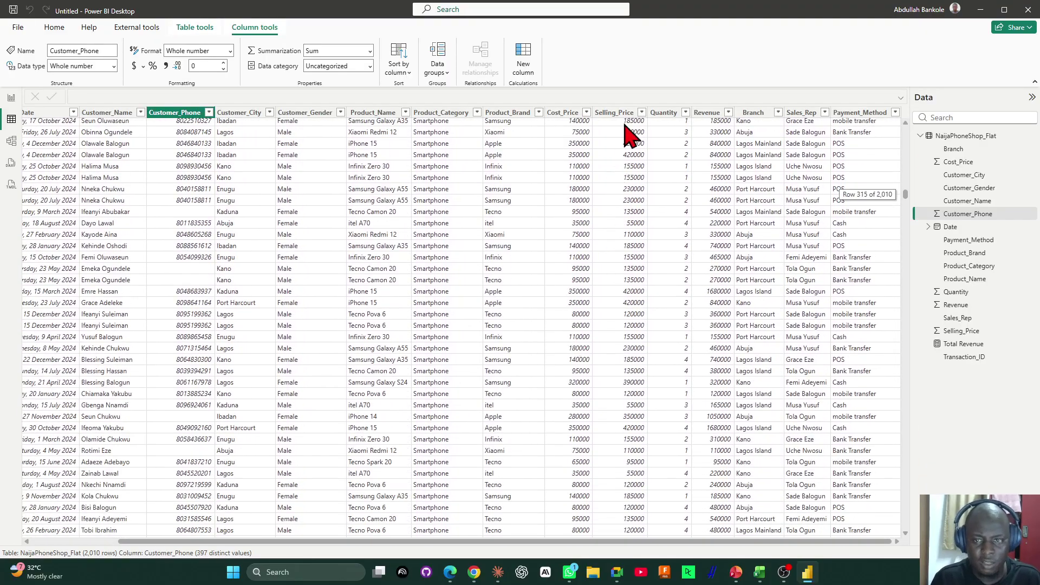
pyautogui.click(641, 113)
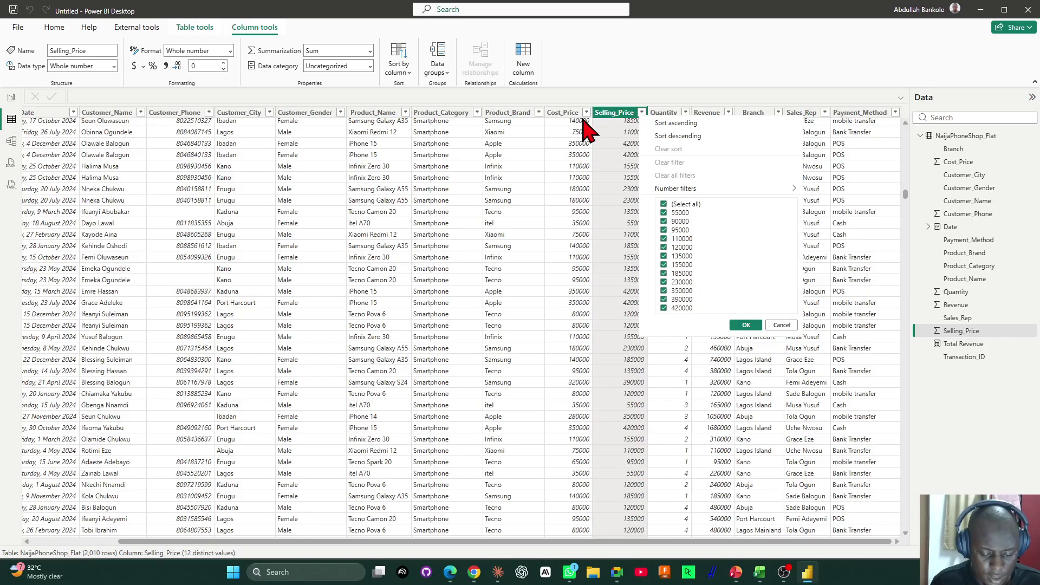
pyautogui.click(189, 189)
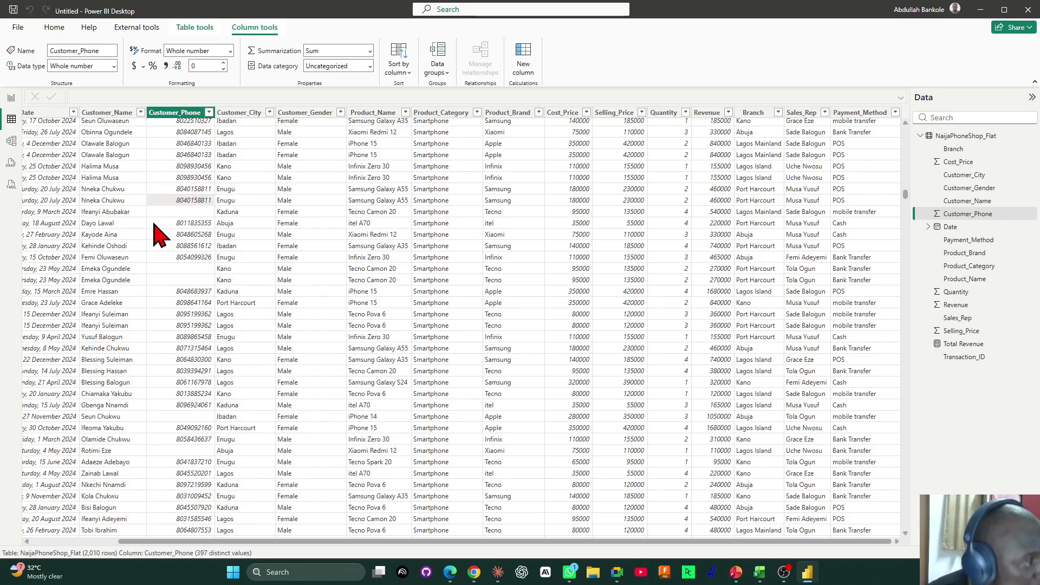
pyautogui.hotkey('alt', 'Tab')
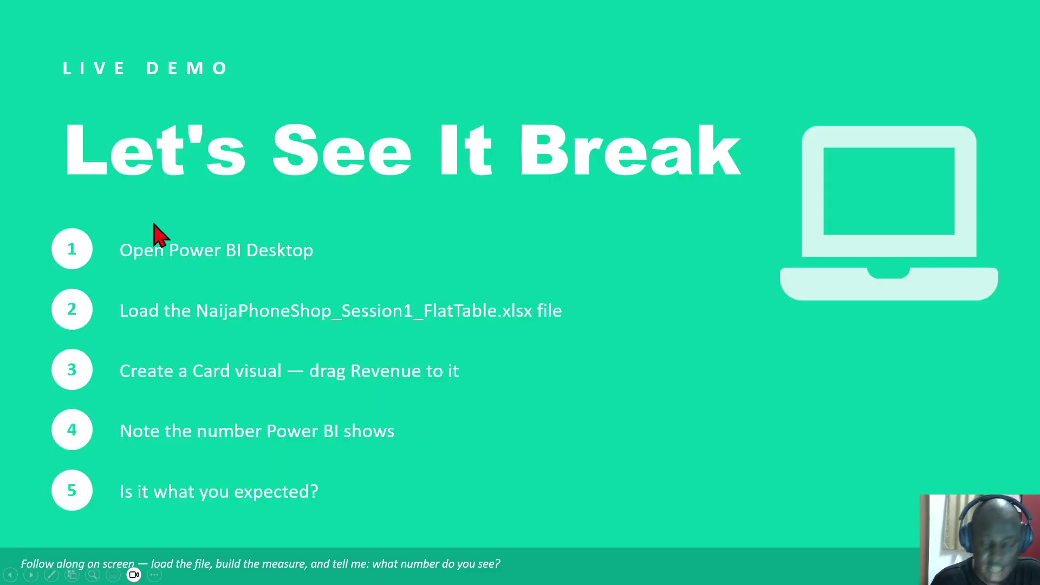
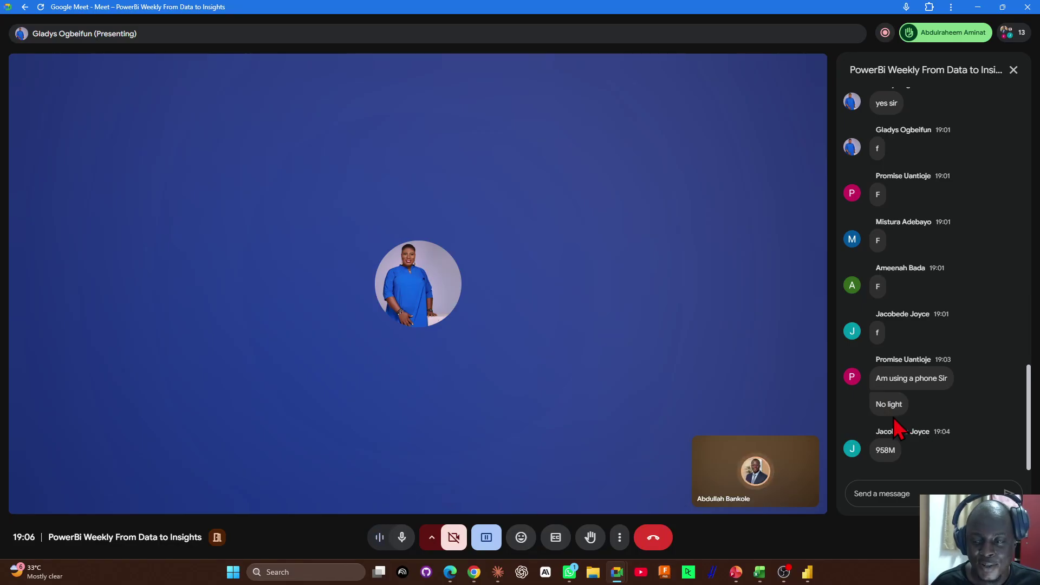
# Move the Google Meet window off the presentation screen to uncover The Challenge slide.
pyautogui.moveTo(878, 404); pyautogui.dragTo(919, 414)
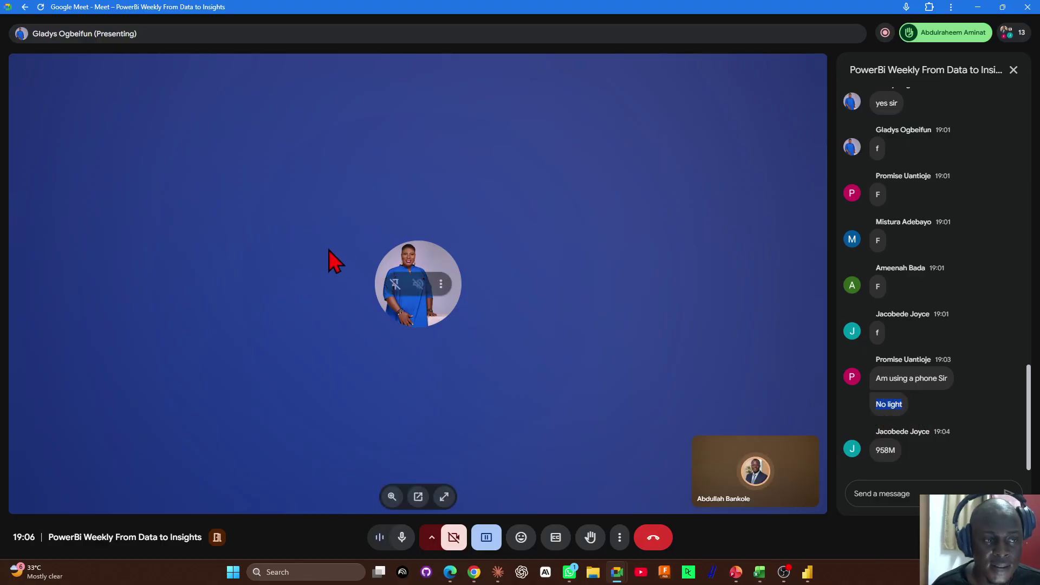
pyautogui.doubleClick(331, 6)
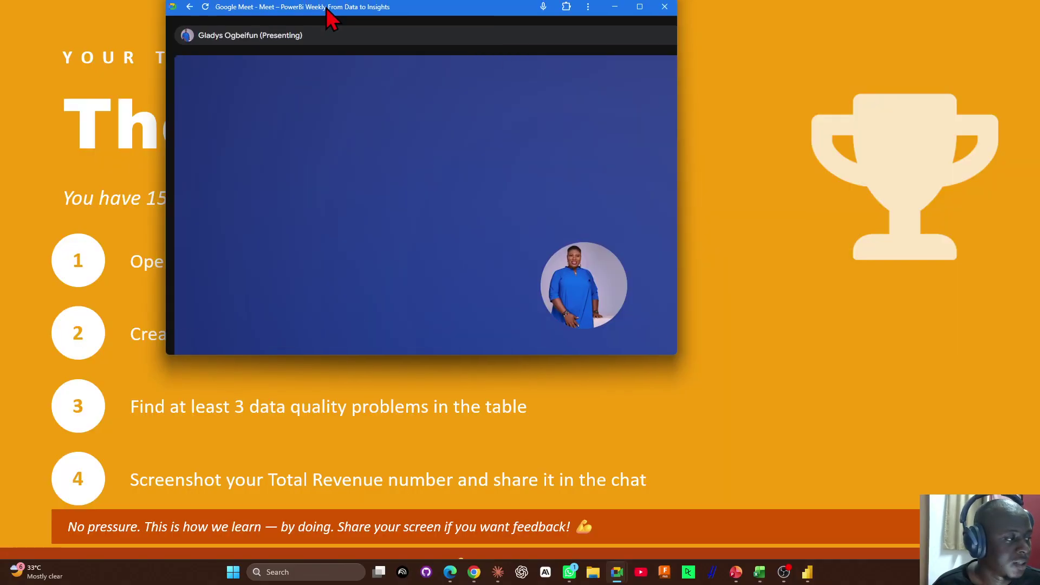
pyautogui.doubleClick(336, 6)
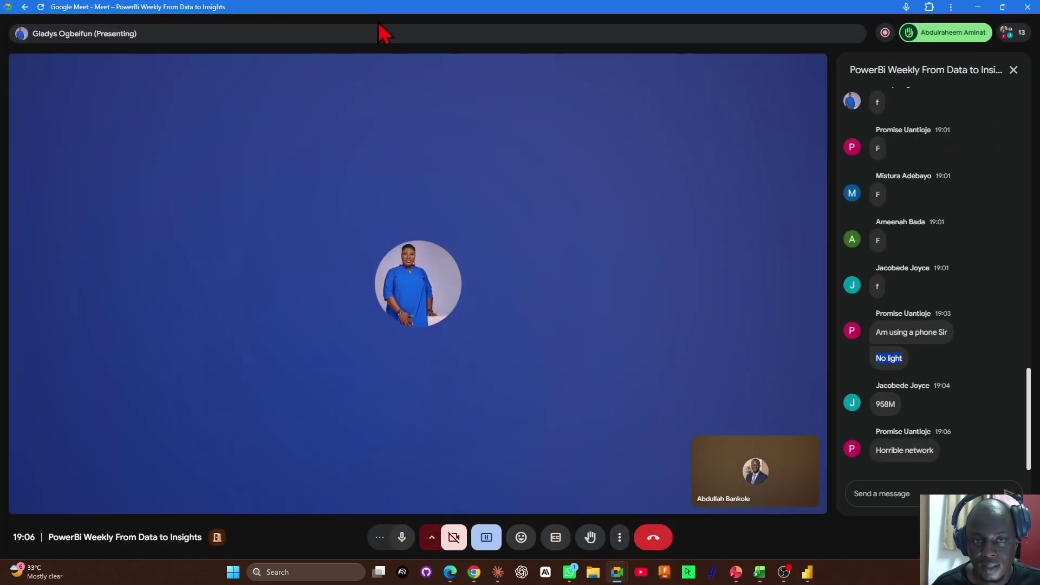
pyautogui.moveTo(408, 5); pyautogui.dragTo(0, 86)
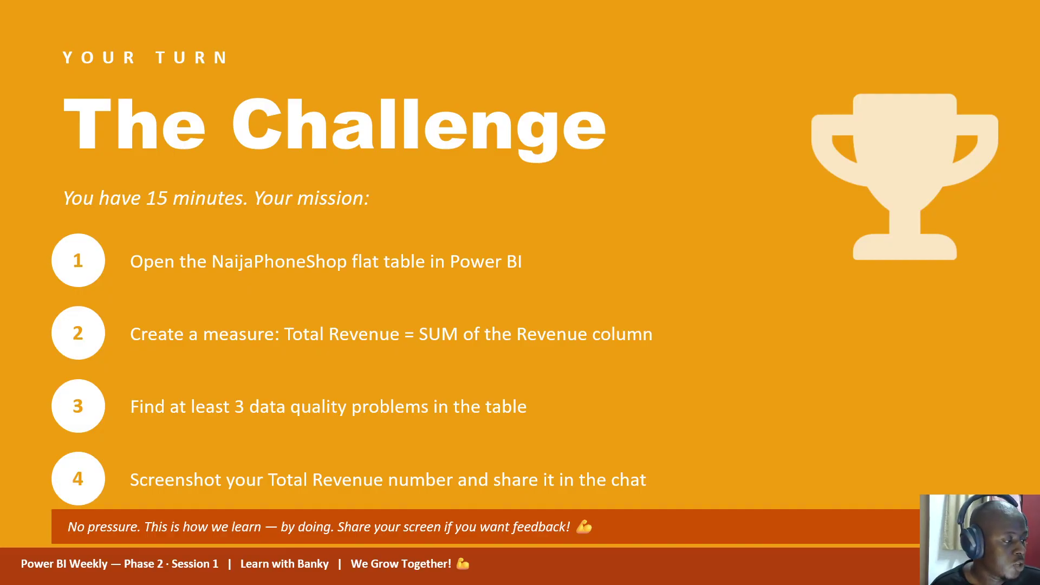
# Switch to the Power BI report view, move the Total Revenue card lower on the page and enlarge it slightly.
pyautogui.hotkey('alt', 'Tab')
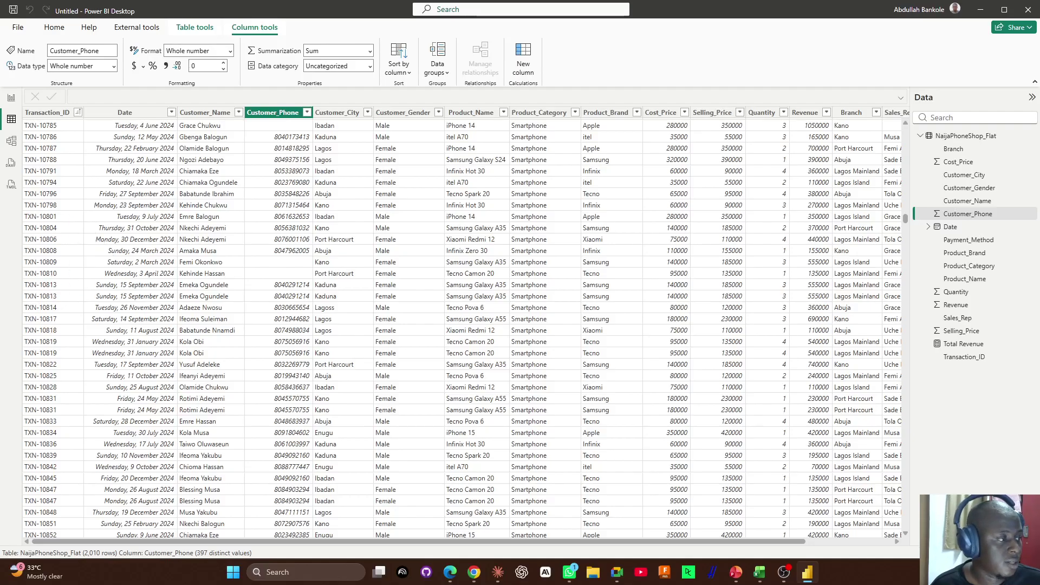
pyautogui.hotkey('alt', 'Tab')
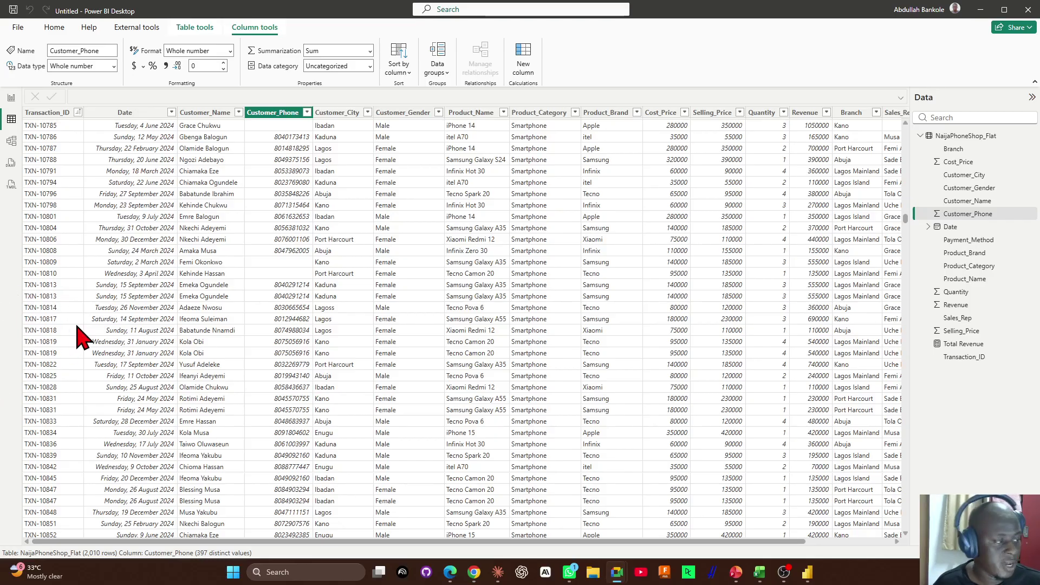
pyautogui.click(5, 94)
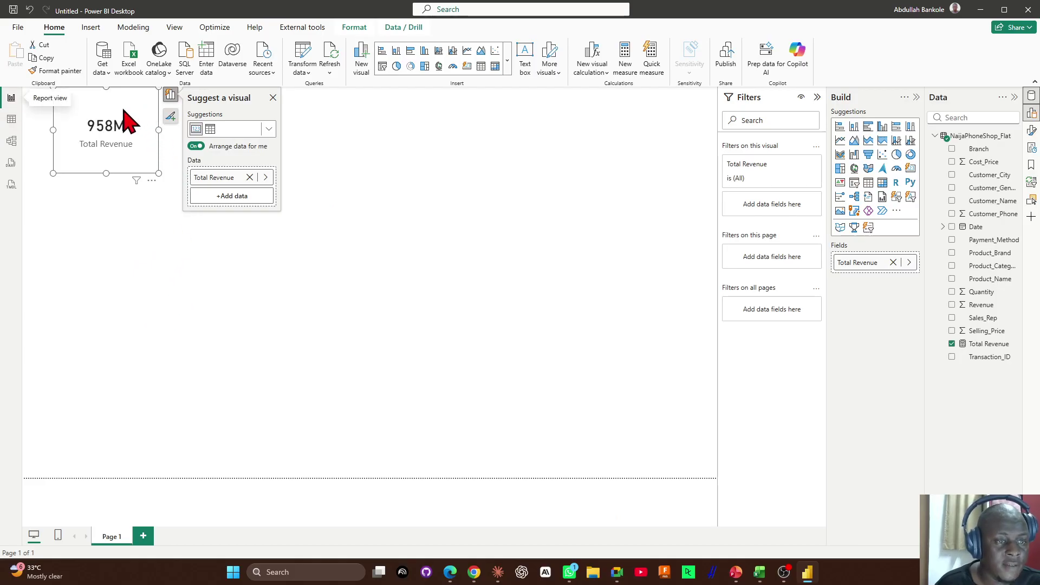
pyautogui.click(151, 170)
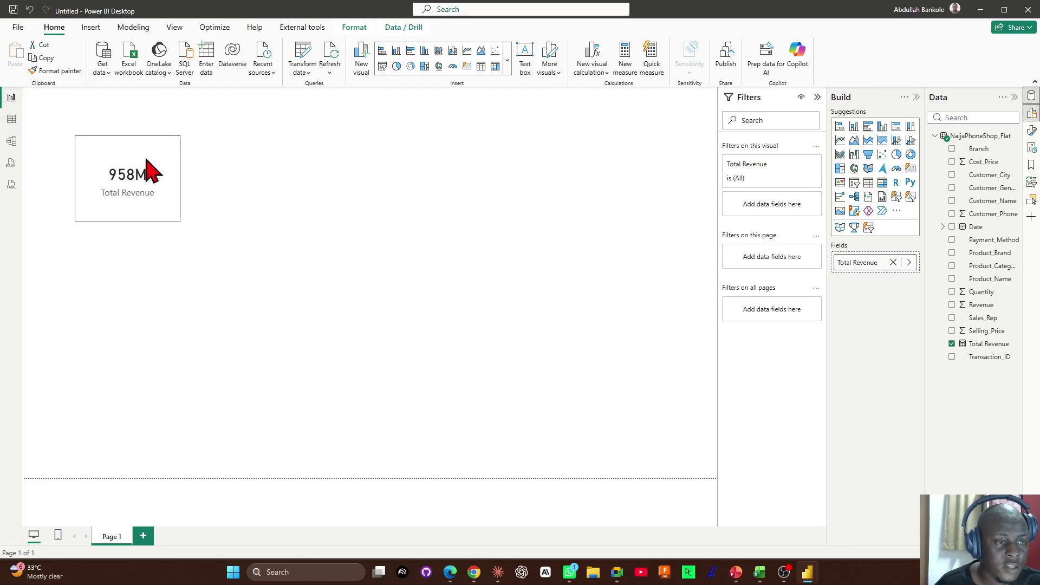
pyautogui.moveTo(182, 223); pyautogui.dragTo(196, 233)
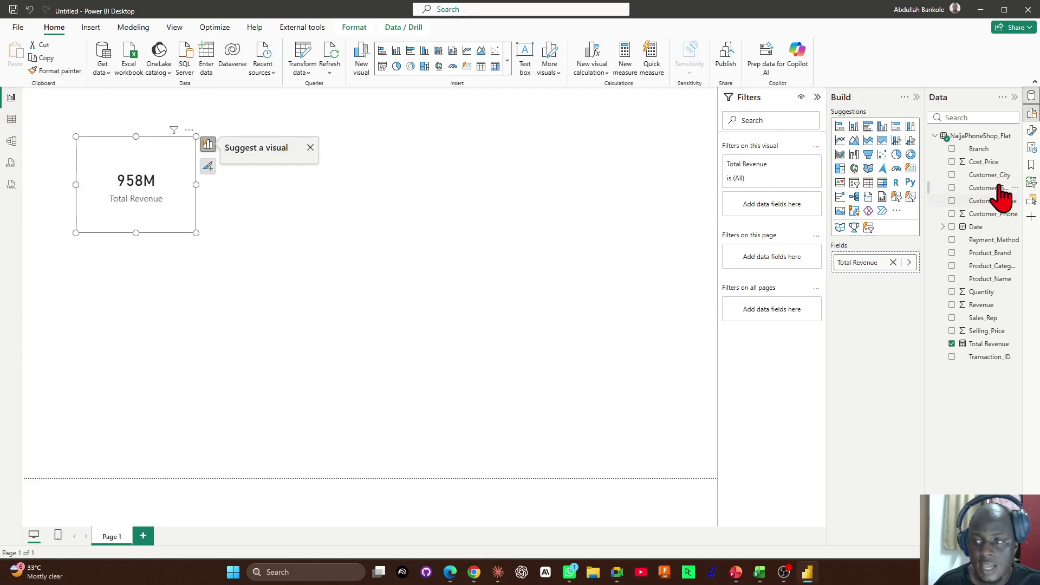
# Try breaking Total Revenue down by Branch in an enlarged bar chart.
pyautogui.click(952, 149)
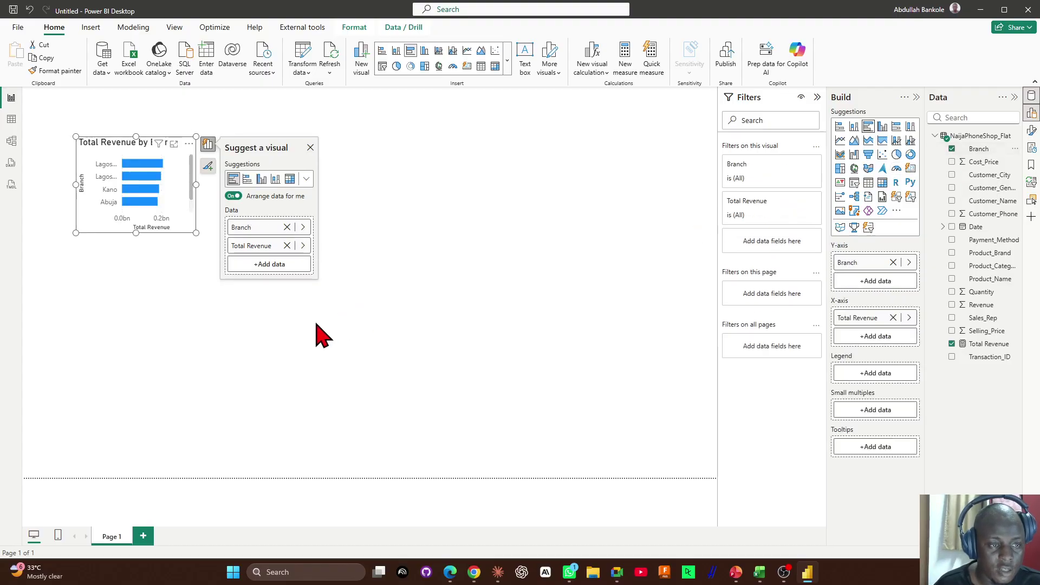
pyautogui.moveTo(196, 233); pyautogui.dragTo(497, 391)
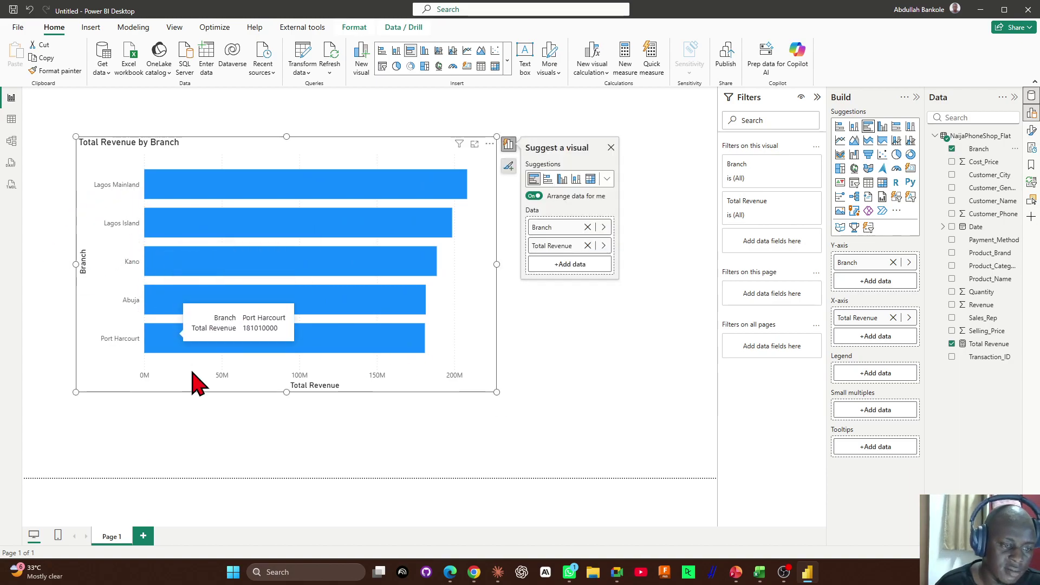
pyautogui.click(952, 149)
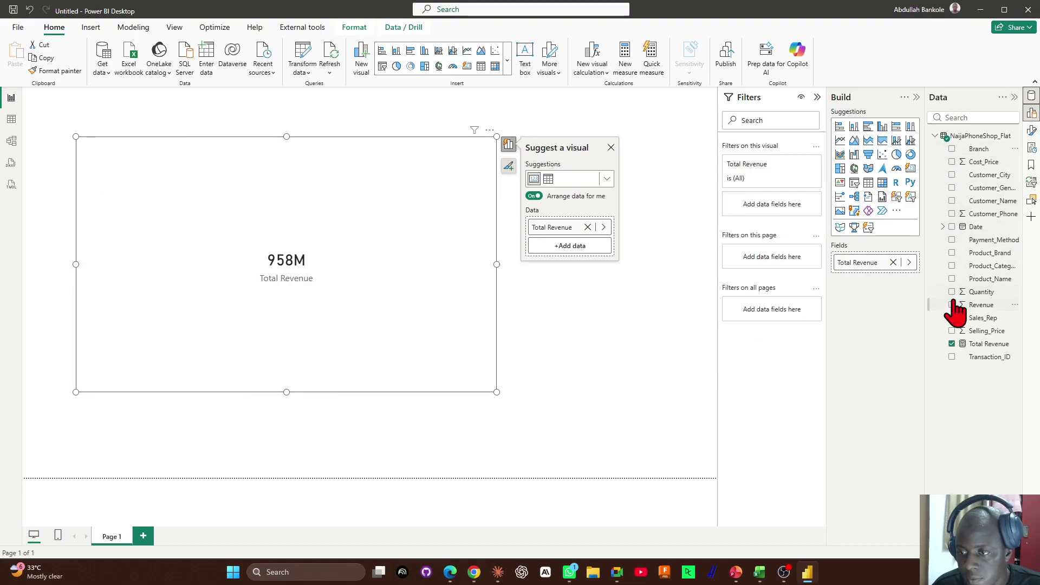
# Chart Total Revenue by Customer_City and shrink the bar chart, placing it near the page's upper-left area.
pyautogui.click(951, 174)
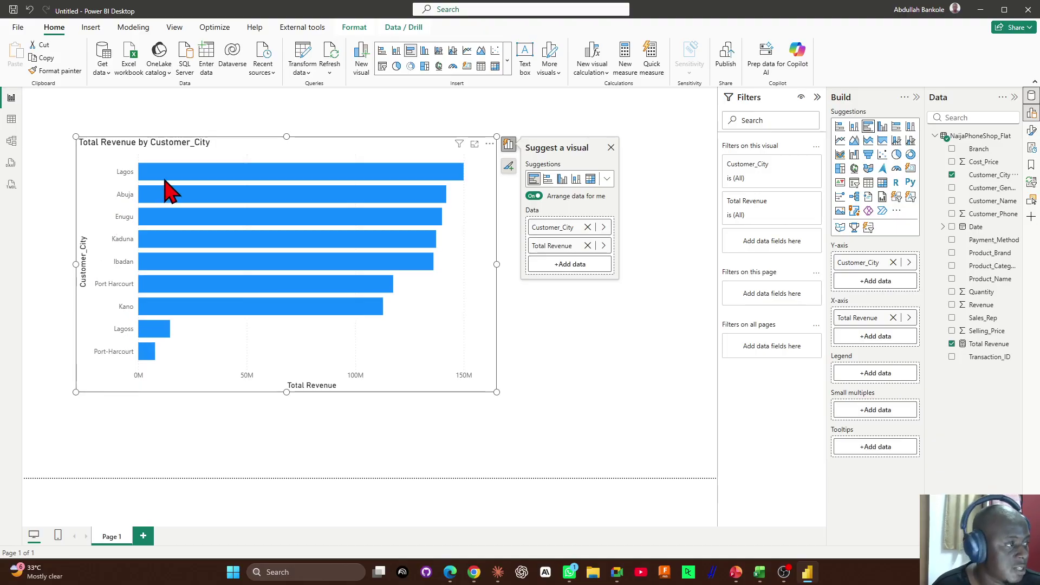
pyautogui.moveTo(163, 185)
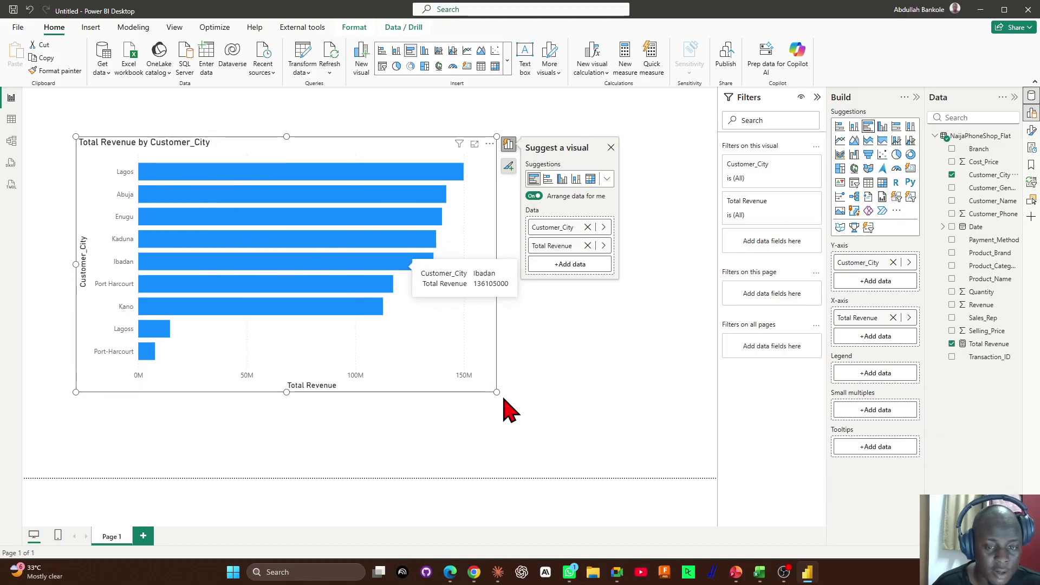
pyautogui.moveTo(496, 391); pyautogui.dragTo(410, 307)
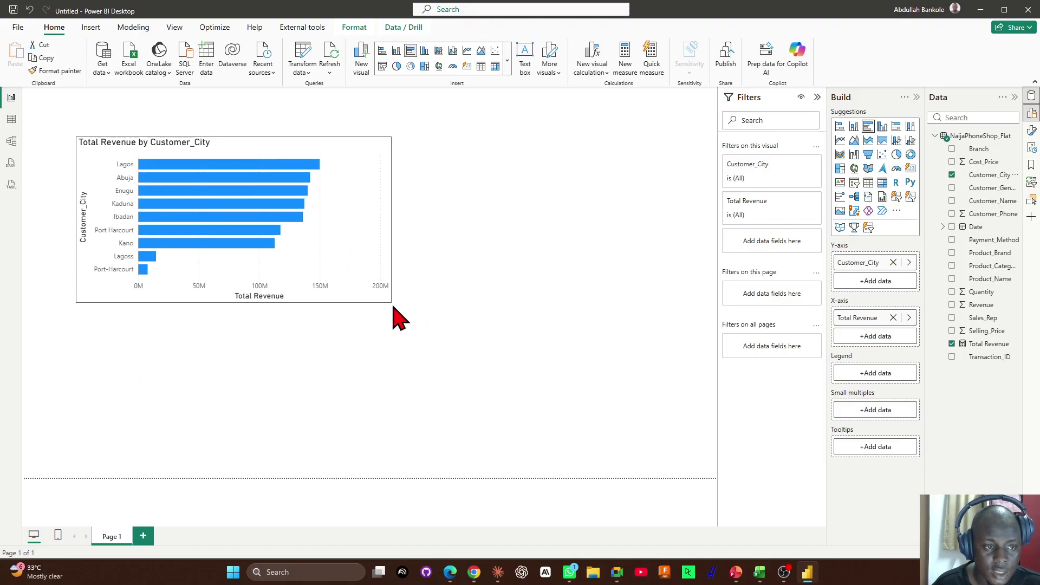
pyautogui.moveTo(227, 158); pyautogui.dragTo(204, 153)
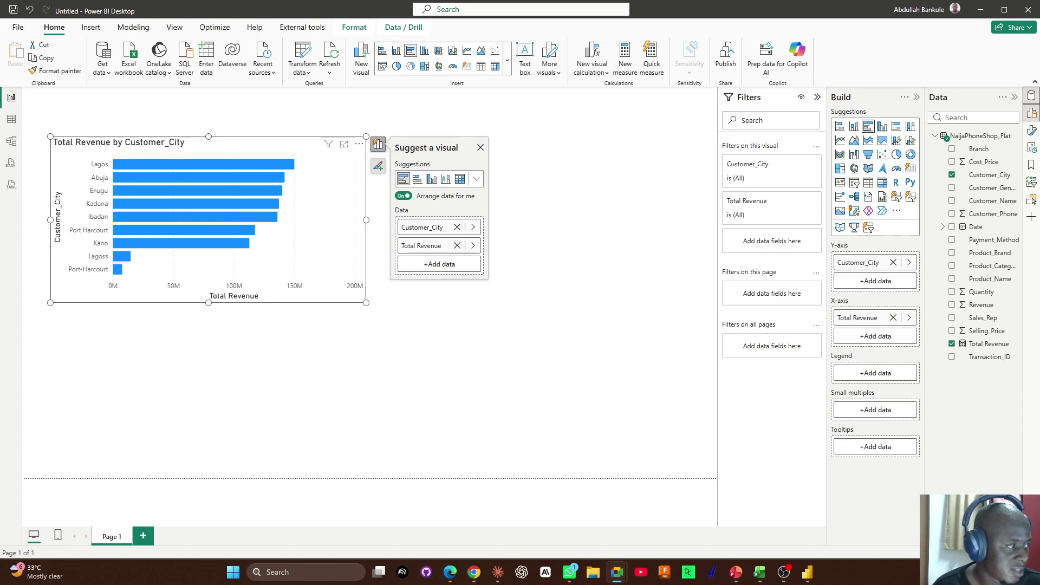
pyautogui.moveTo(181, 158); pyautogui.dragTo(240, 137)
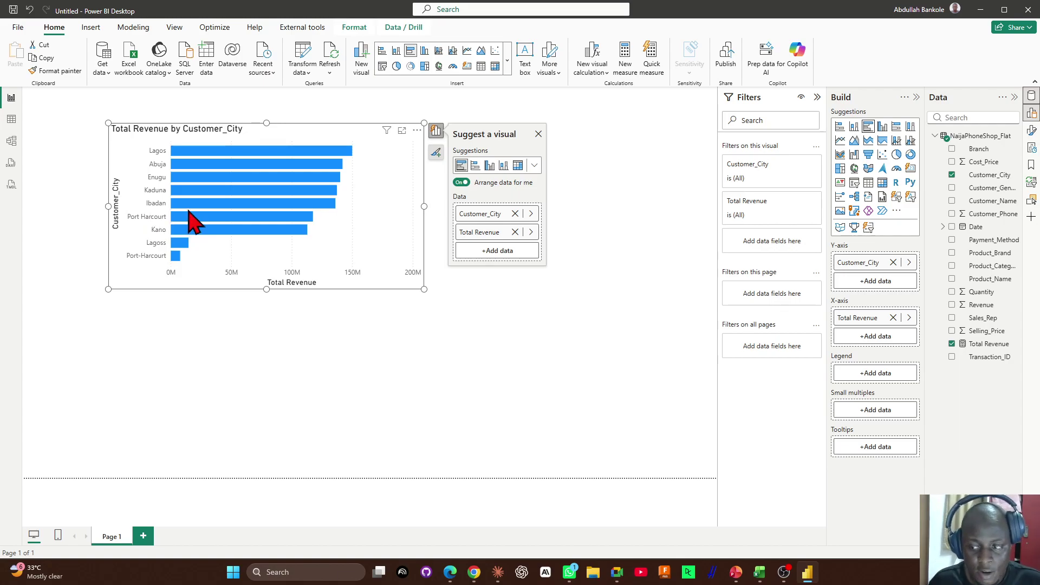
pyautogui.moveTo(263, 137); pyautogui.dragTo(201, 145)
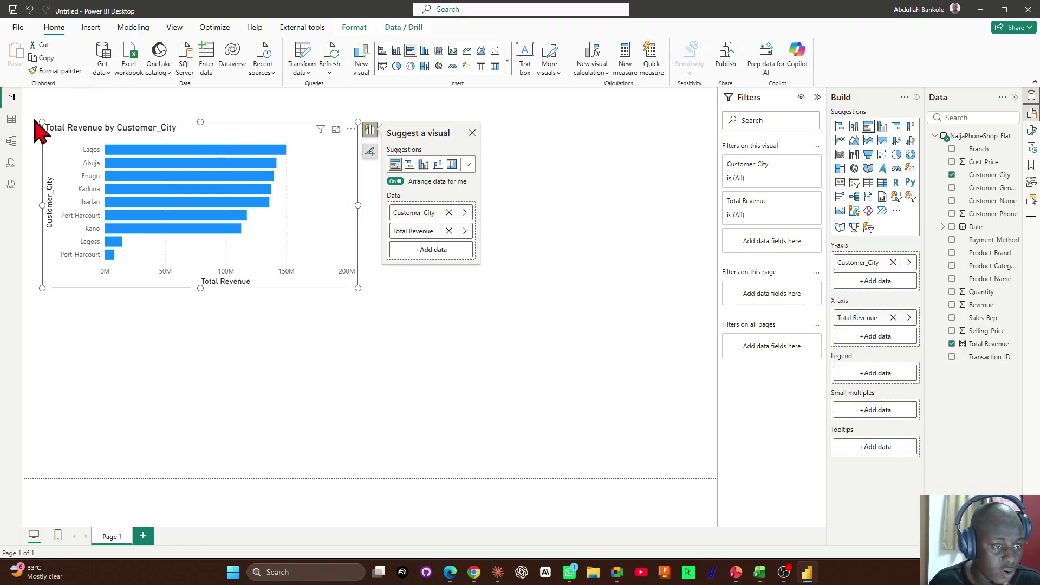
# Check the underlying table rows and move the Customer_City revenue chart into the page's upper-left corner.
pyautogui.click(12, 119)
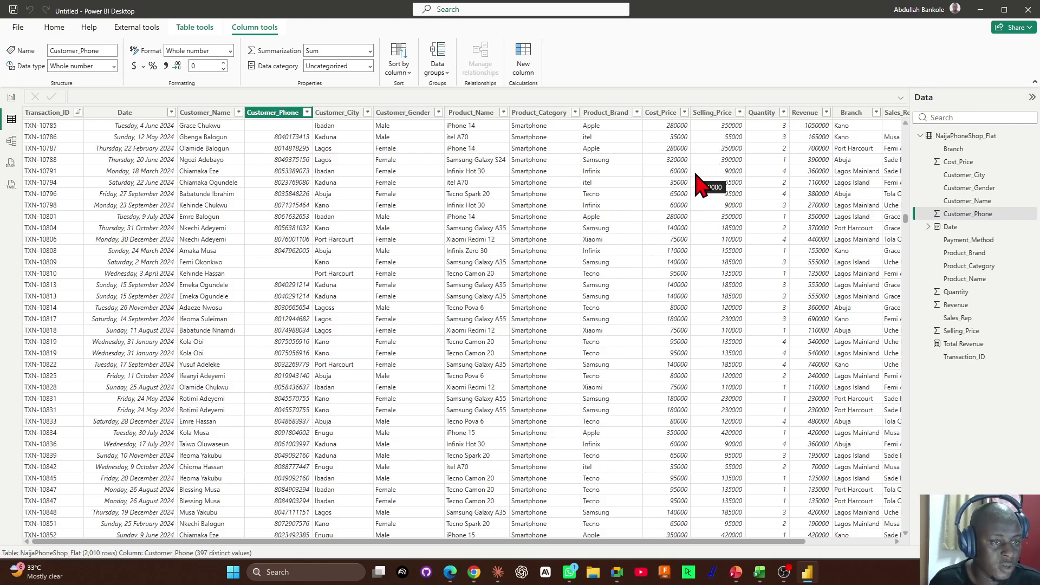
pyautogui.click(11, 99)
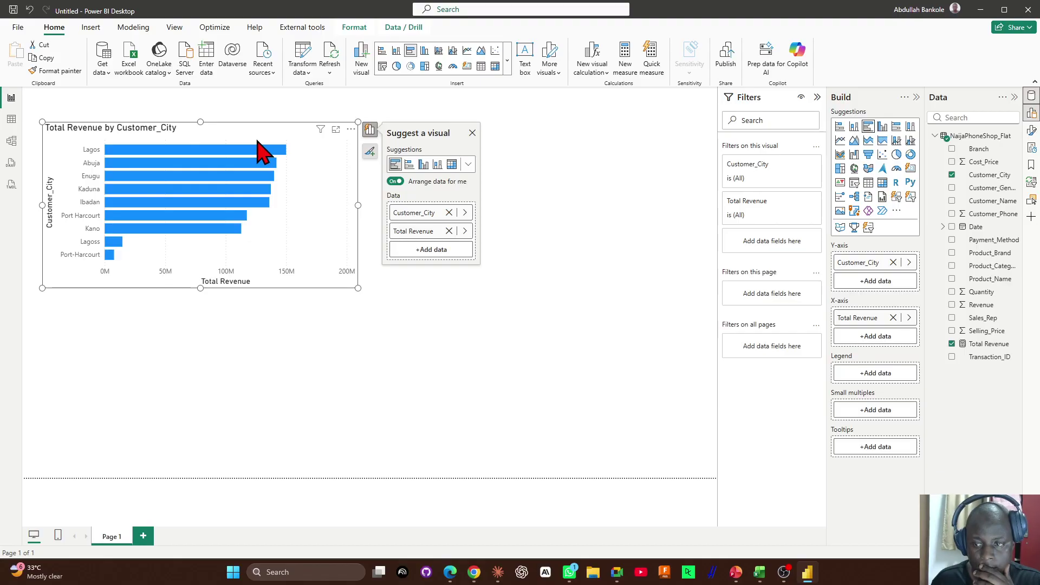
pyautogui.moveTo(254, 144); pyautogui.dragTo(243, 111)
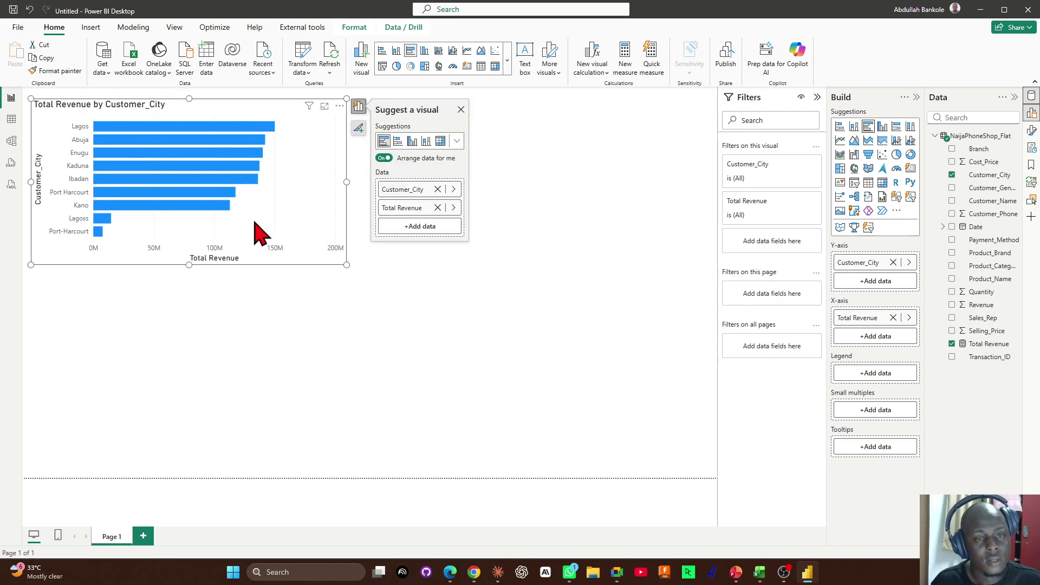
pyautogui.click(352, 273)
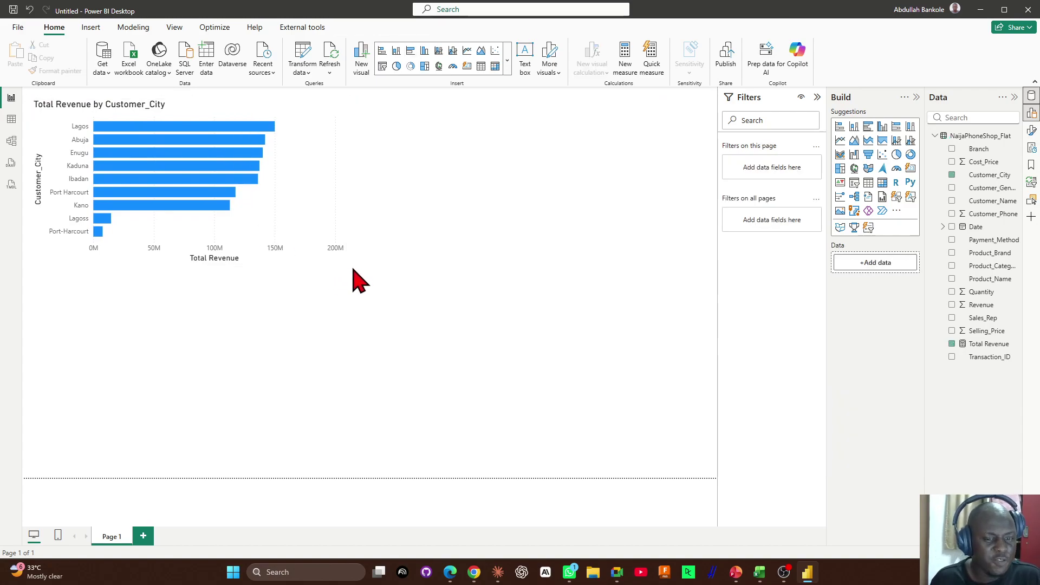
pyautogui.click(227, 246)
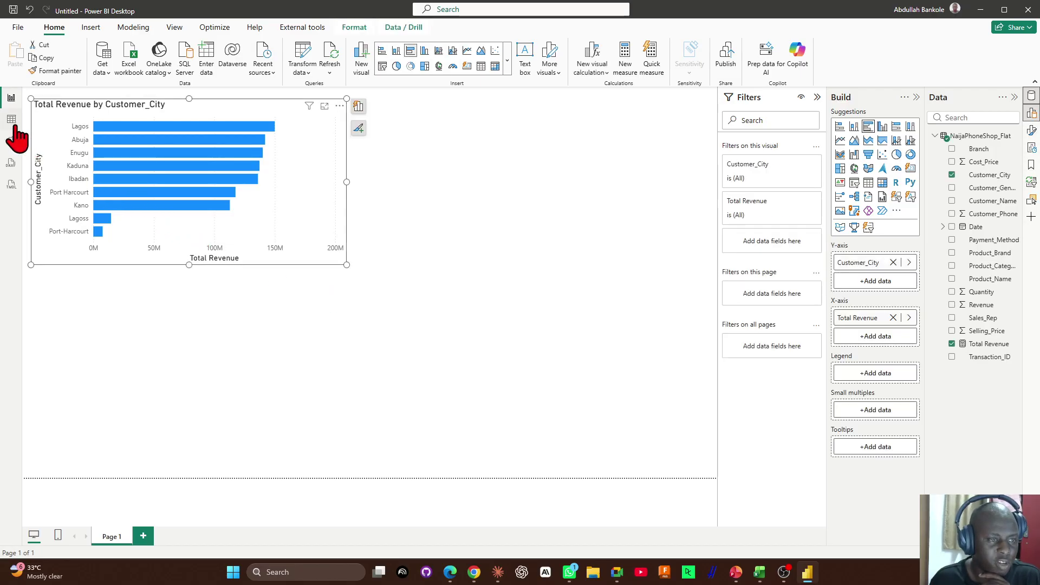
# Review the table's transaction rows and add a table visual of Transaction_ID beneath the Customer_City chart.
pyautogui.click(11, 118)
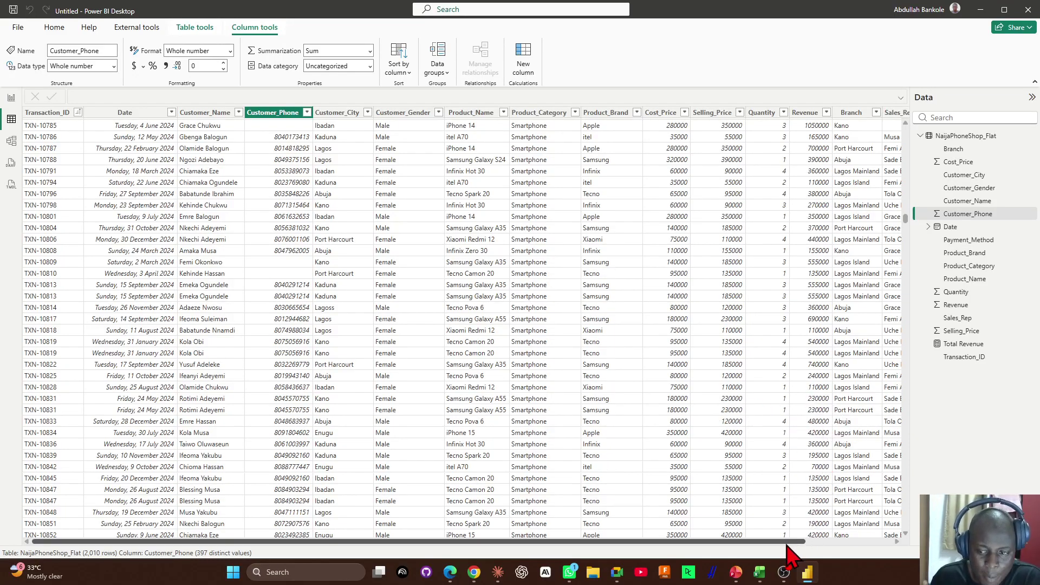
pyautogui.moveTo(788, 542); pyautogui.dragTo(198, 448)
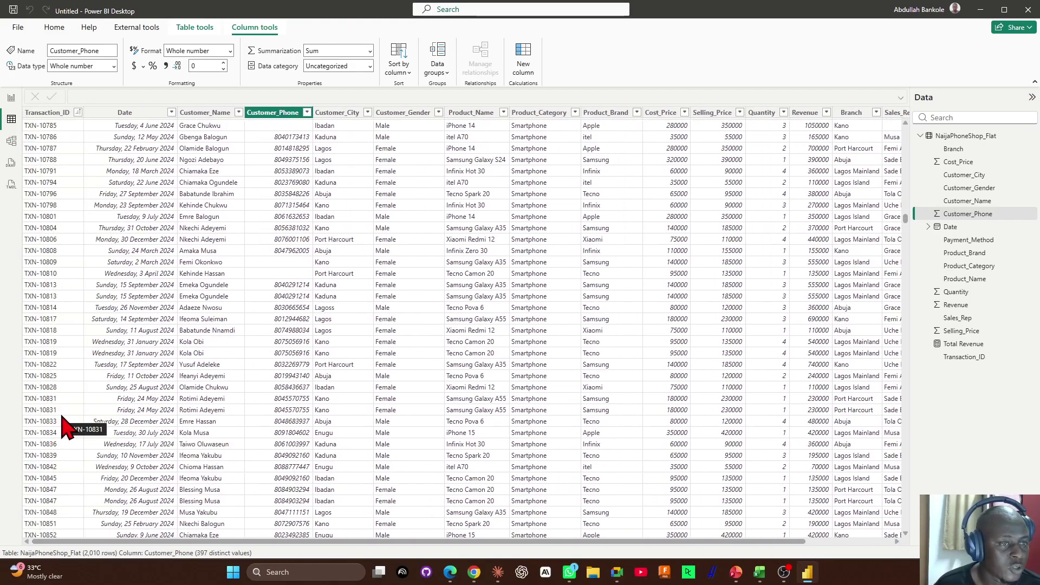
pyautogui.click(11, 97)
pyautogui.click(534, 319)
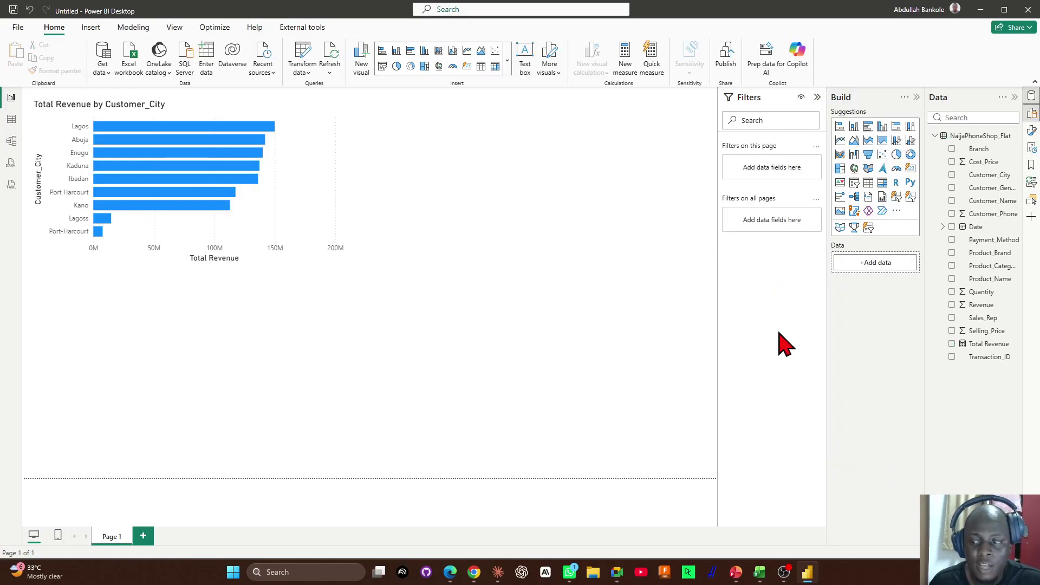
pyautogui.click(951, 356)
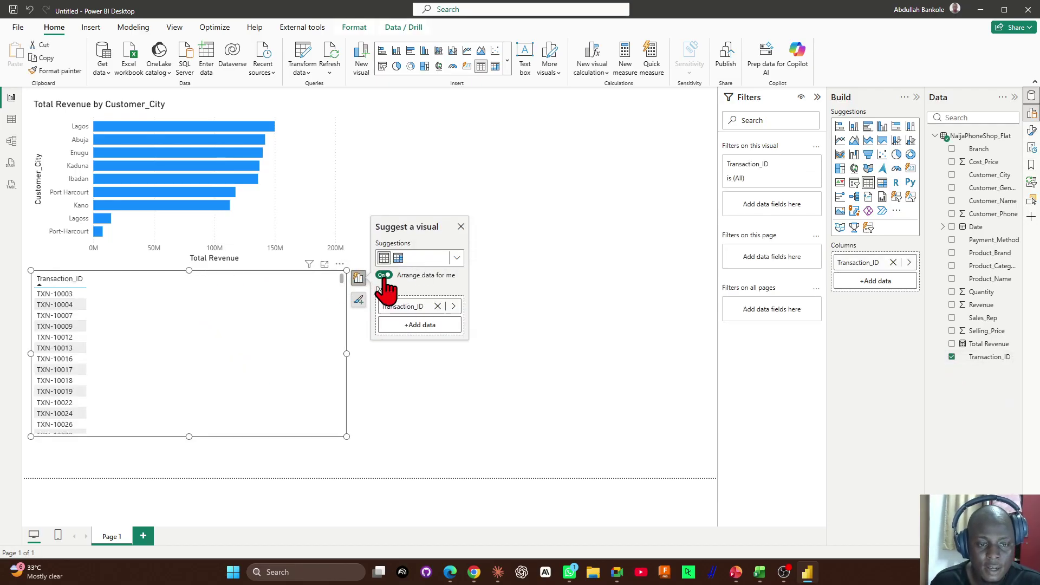
# Move the Transaction_ID table beside the Customer_City chart and add Transaction_ID to its columns two more times.
pyautogui.moveTo(335, 268); pyautogui.dragTo(924, 260)
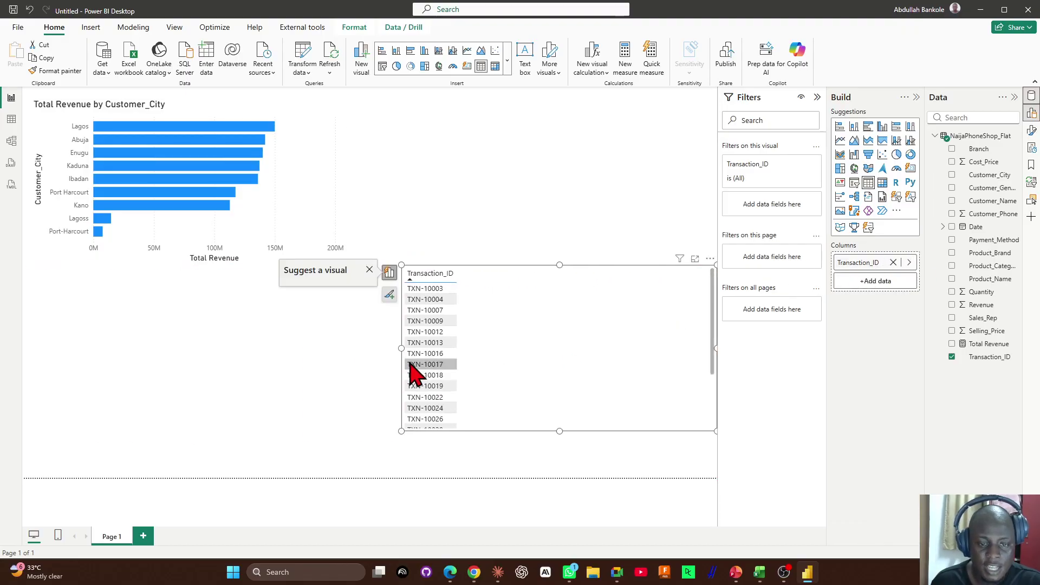
pyautogui.moveTo(978, 357); pyautogui.dragTo(883, 277)
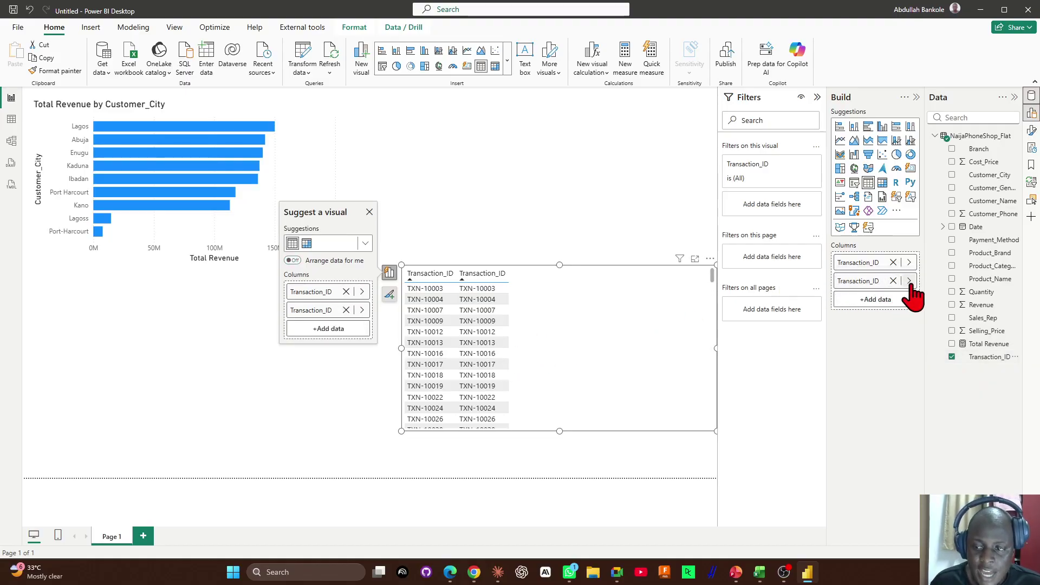
pyautogui.click(908, 280)
pyautogui.click(986, 399)
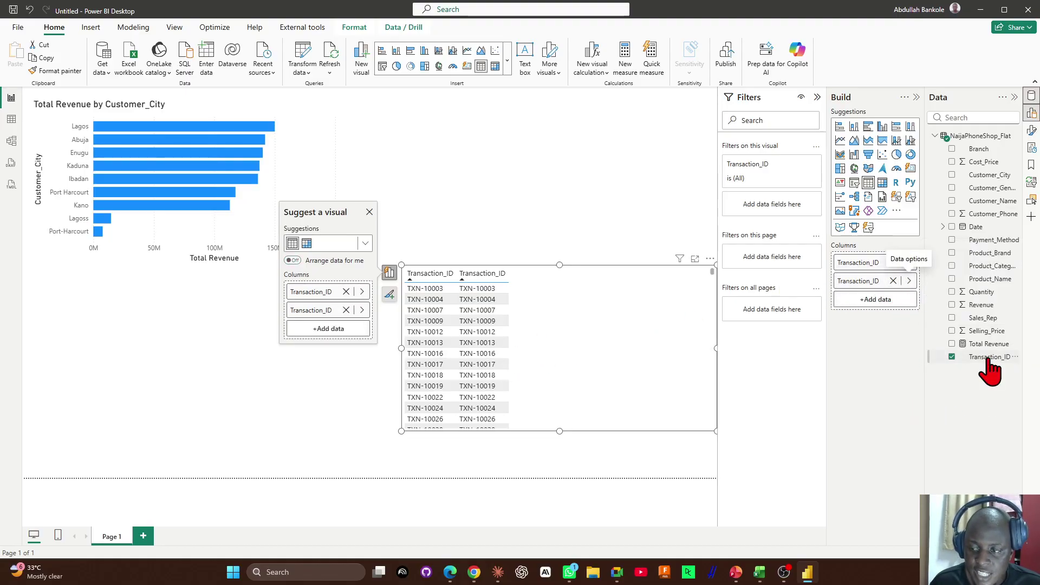
pyautogui.moveTo(994, 357); pyautogui.dragTo(899, 297)
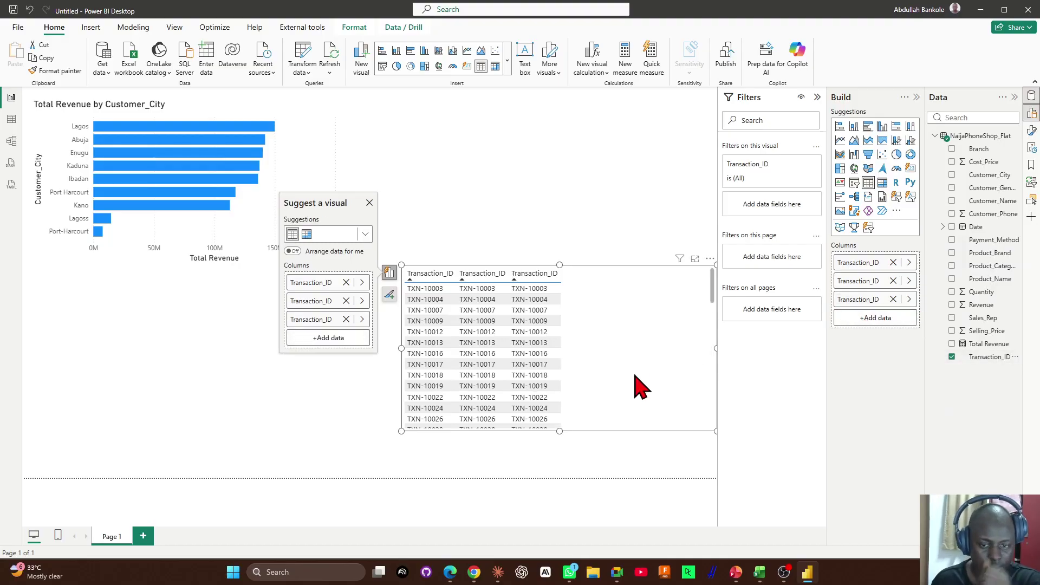
# Summarize the table's second Transaction_ID column as Count.
pyautogui.click(909, 299)
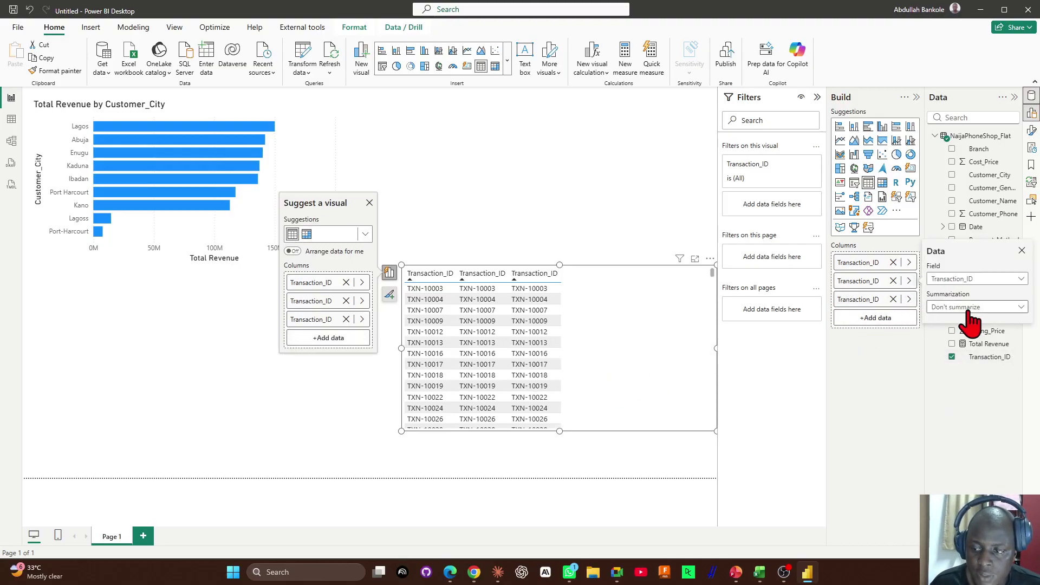
pyautogui.click(987, 307)
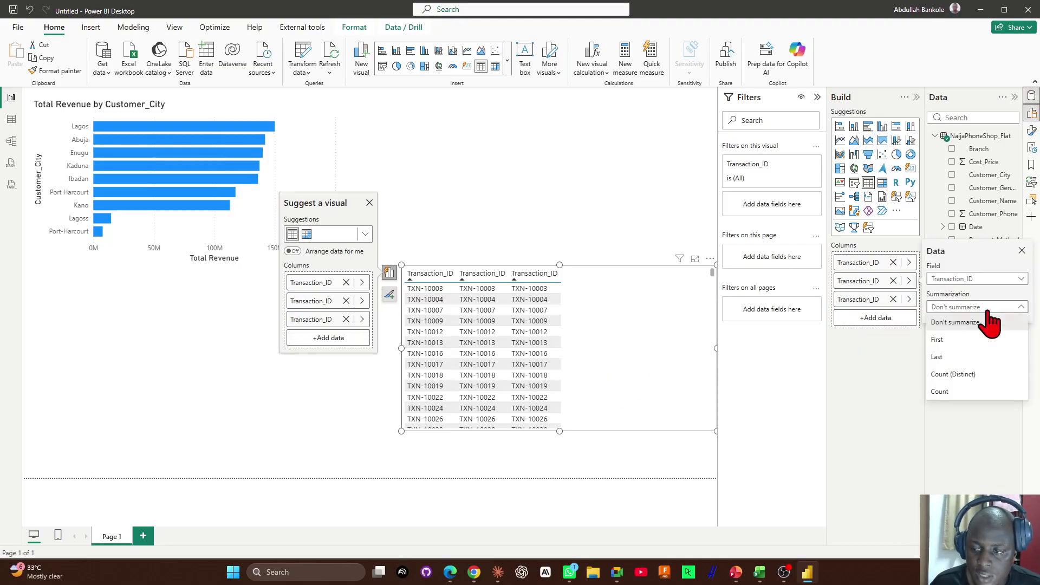
pyautogui.click(937, 391)
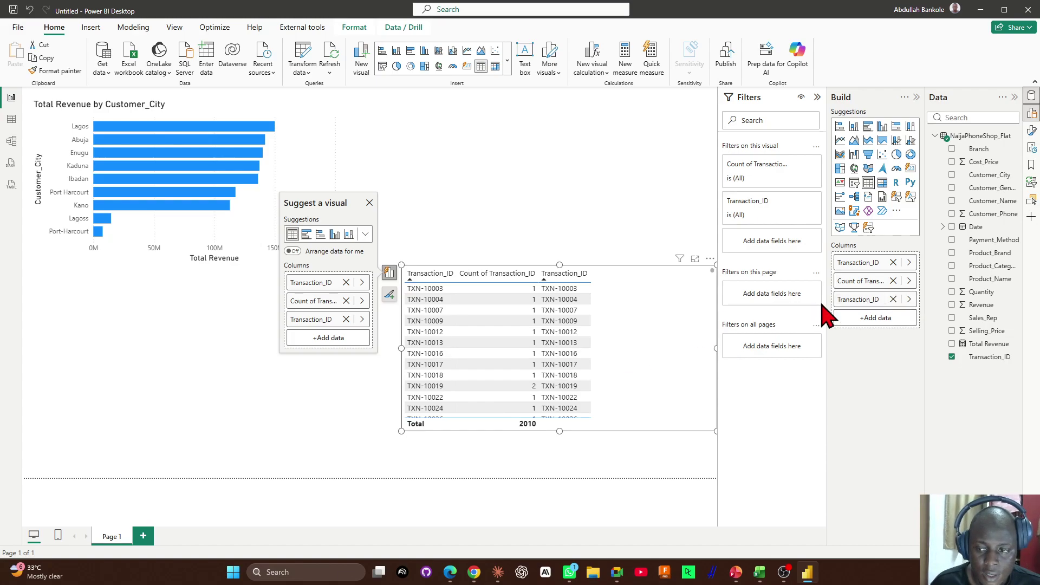
# Summarize the table's third Transaction_ID column as Count (Distinct) and check its summarization setting.
pyautogui.click(909, 299)
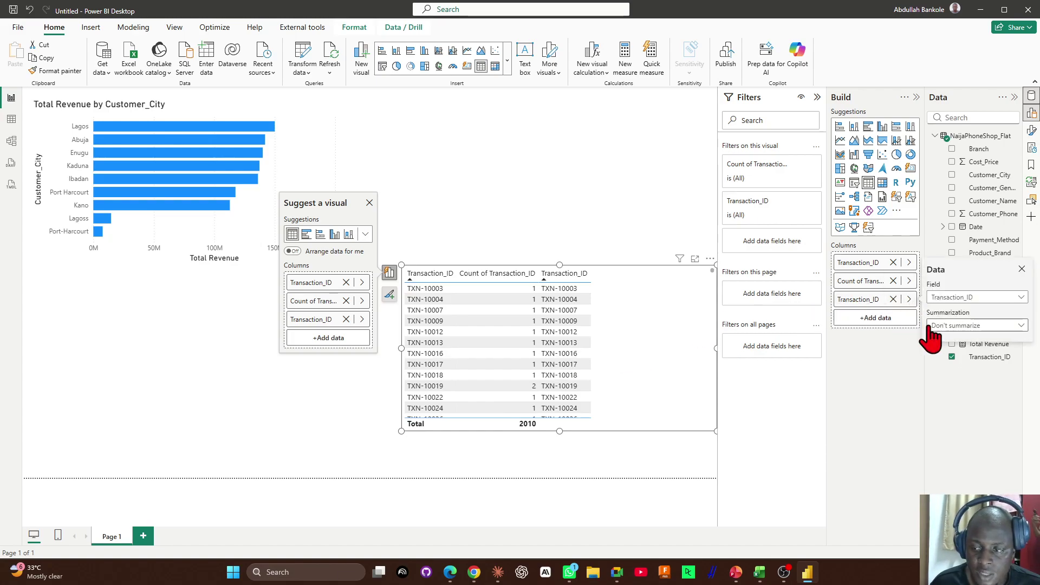
pyautogui.click(949, 325)
pyautogui.click(951, 393)
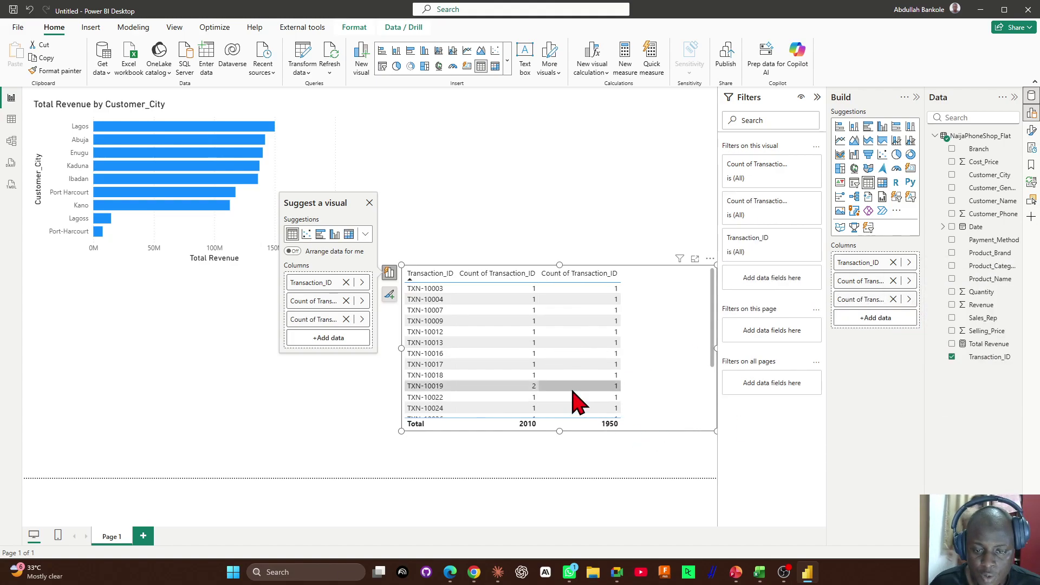
pyautogui.click(909, 299)
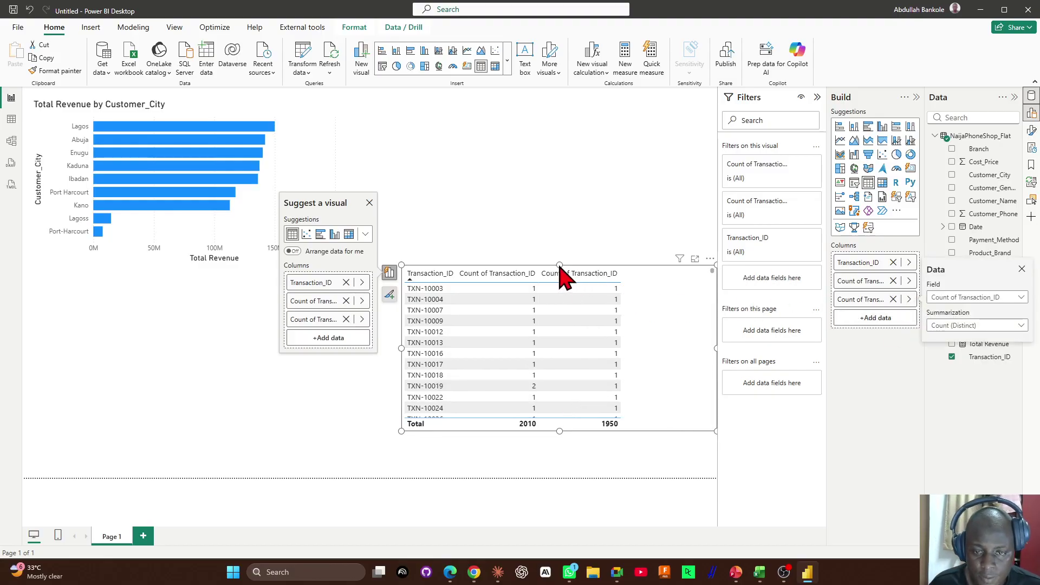
# Extend the table visual upward to show more rows and remove its distinct count column.
pyautogui.click(575, 277)
pyautogui.moveTo(560, 268); pyautogui.dragTo(558, 142)
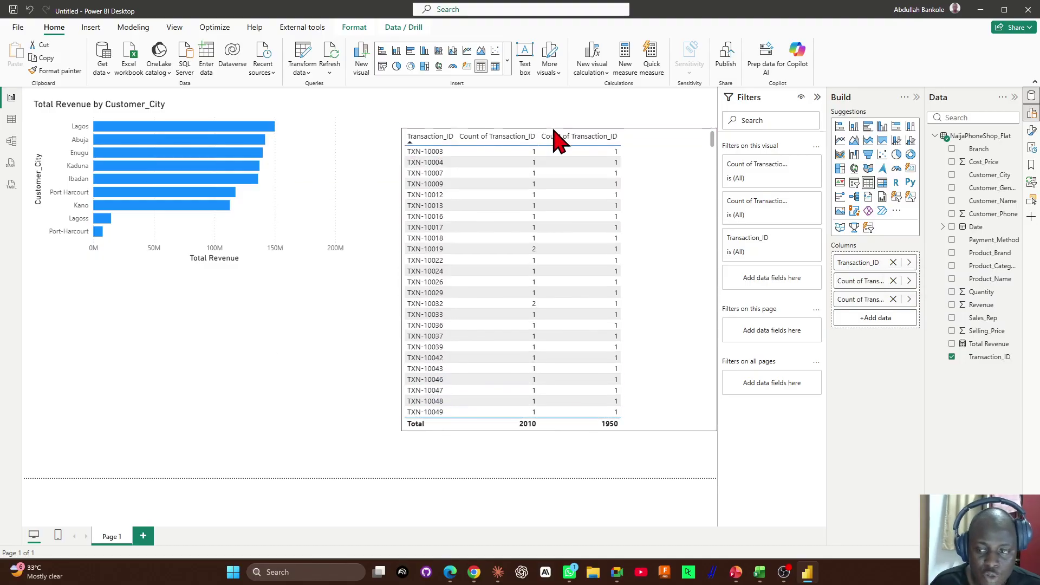
pyautogui.click(892, 299)
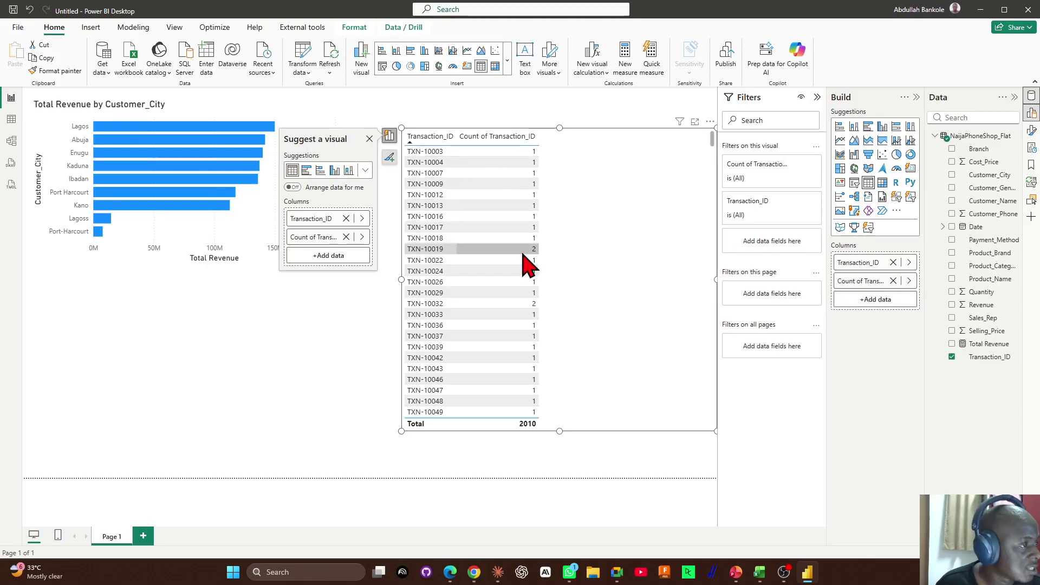
# Sort the table by Count of Transaction_ID in descending order and examine the repeated transaction IDs.
pyautogui.click(499, 139)
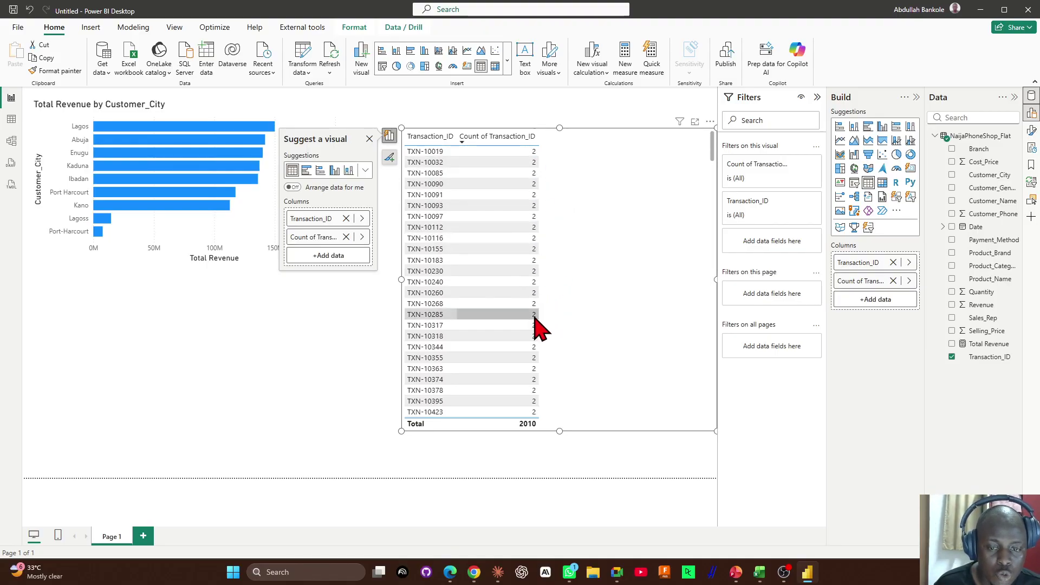
pyautogui.scroll(-5, 529, 334)
pyautogui.scroll(-10, 523, 333)
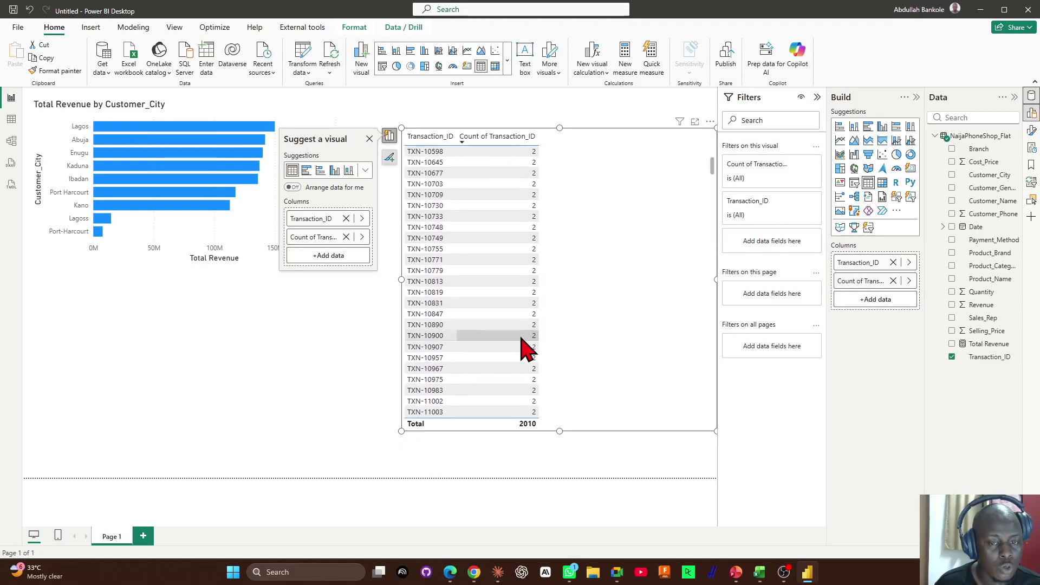
pyautogui.scroll(15, 523, 345)
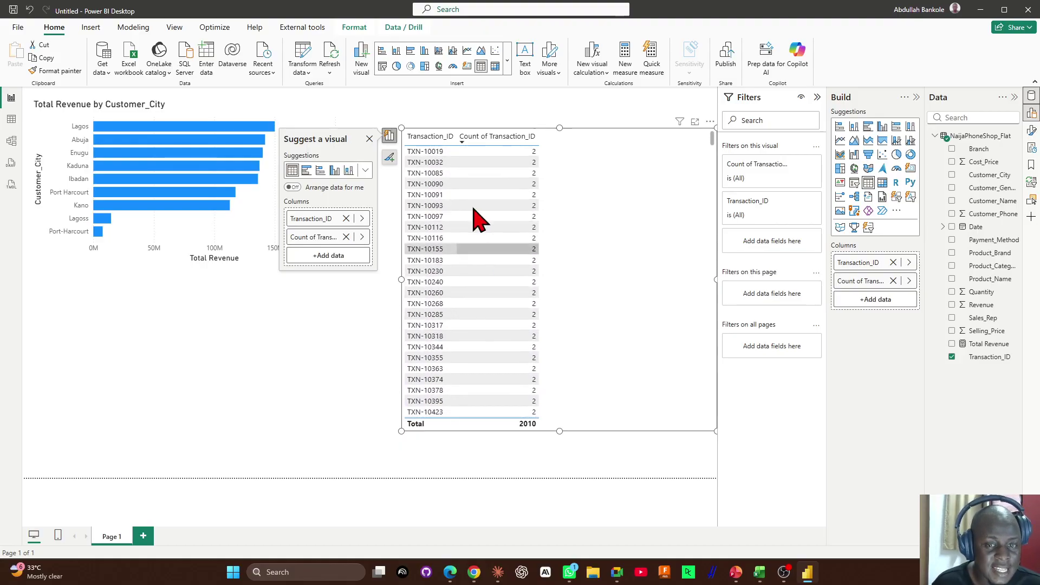
pyautogui.click(433, 196)
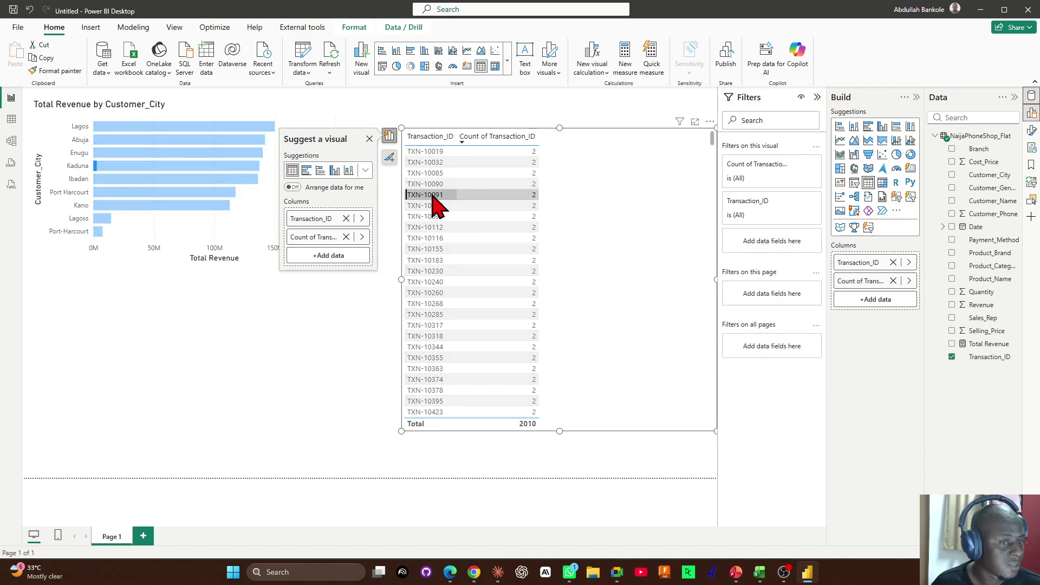
pyautogui.click(434, 197)
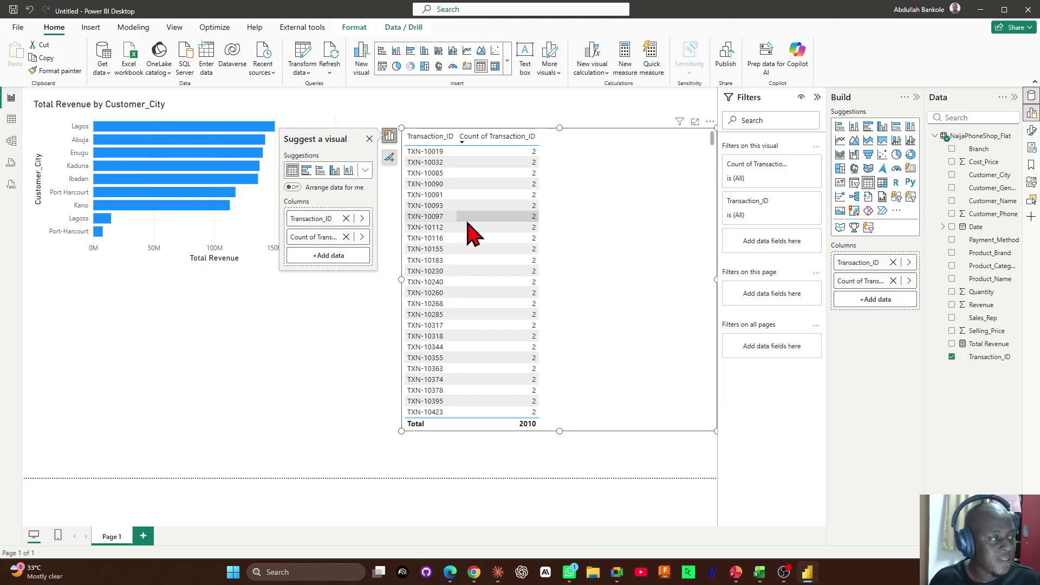
# Switch to the PowerPoint slideshow and advance from the challenge slide to the homework slide.
pyautogui.hotkey('alt', 'Tab')
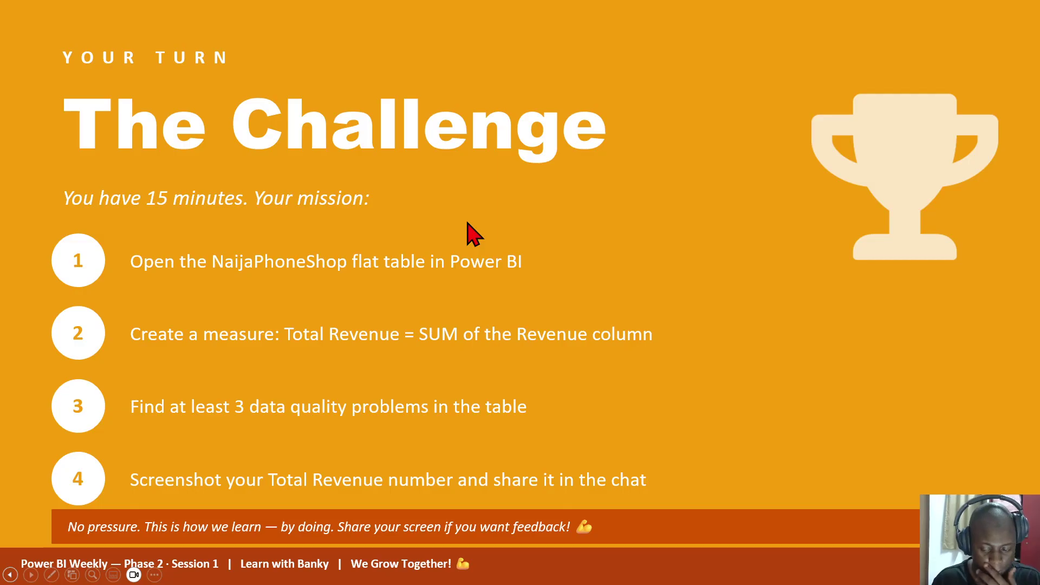
pyautogui.press('Right')
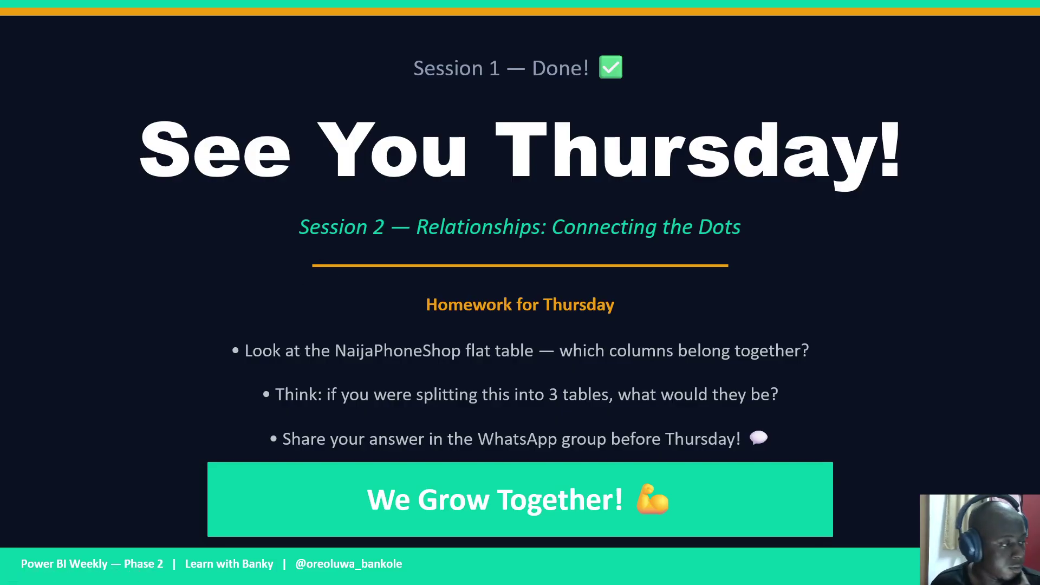
# Switch to the NaijaPhoneShop_Session1_FlatTable workbook in Excel and examine the column headers from Transaction_ID through Customer_Gender.
pyautogui.hotkey('alt', 'Tab')
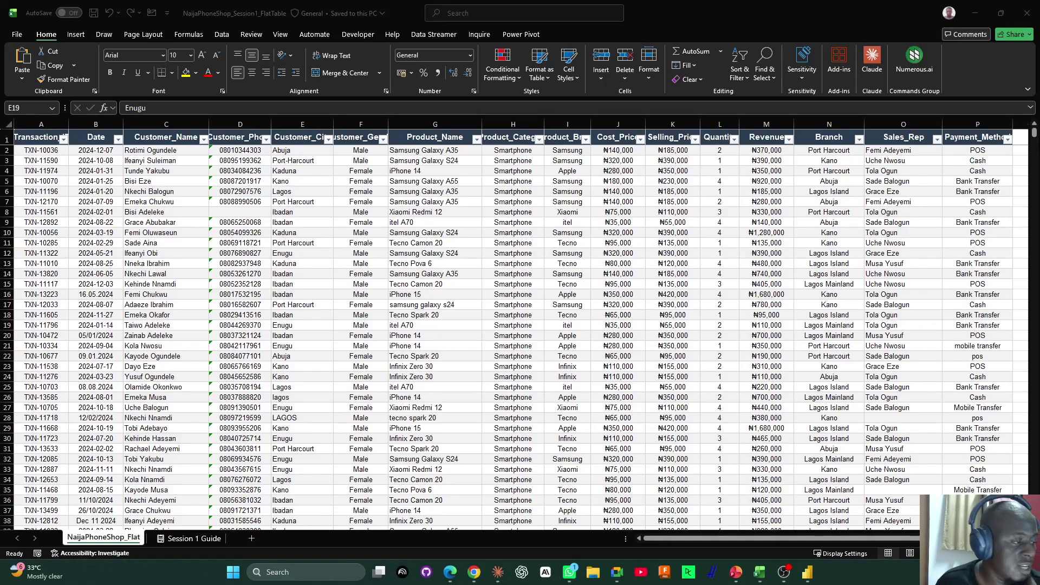
pyautogui.click(232, 314)
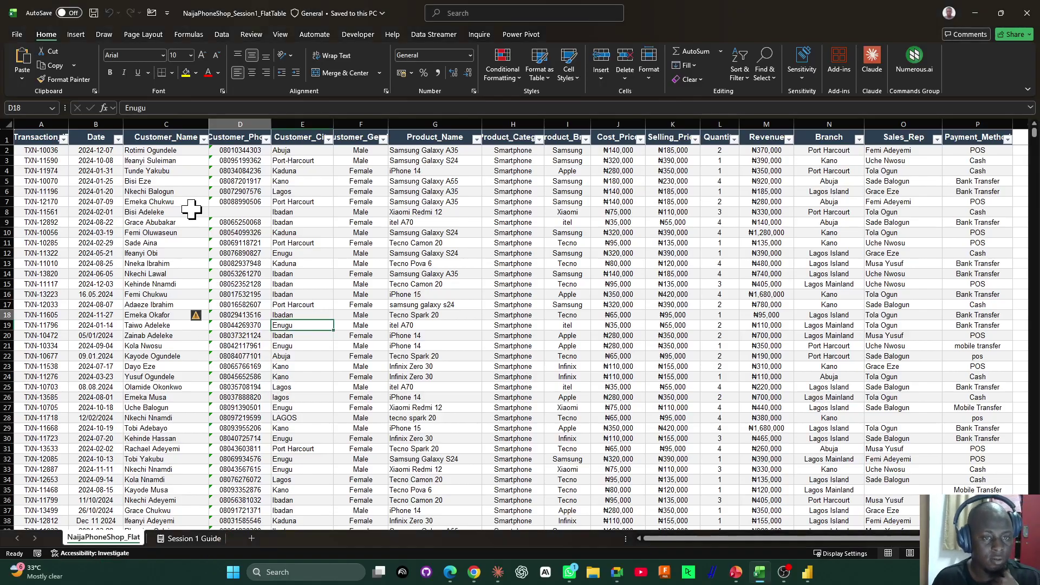
pyautogui.click(34, 139)
pyautogui.click(100, 139)
pyautogui.click(167, 142)
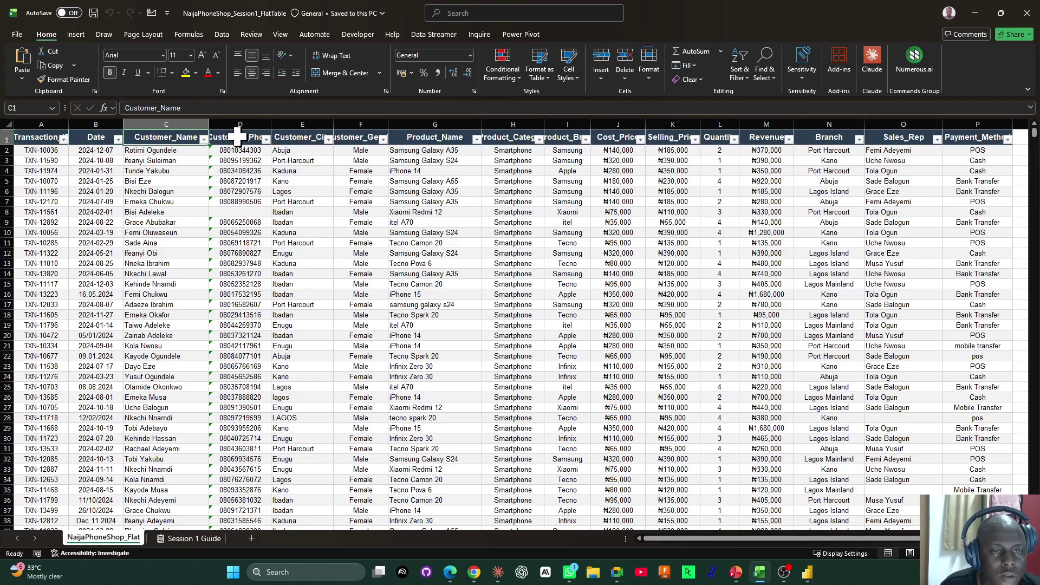
pyautogui.click(231, 139)
pyautogui.click(307, 138)
pyautogui.click(343, 139)
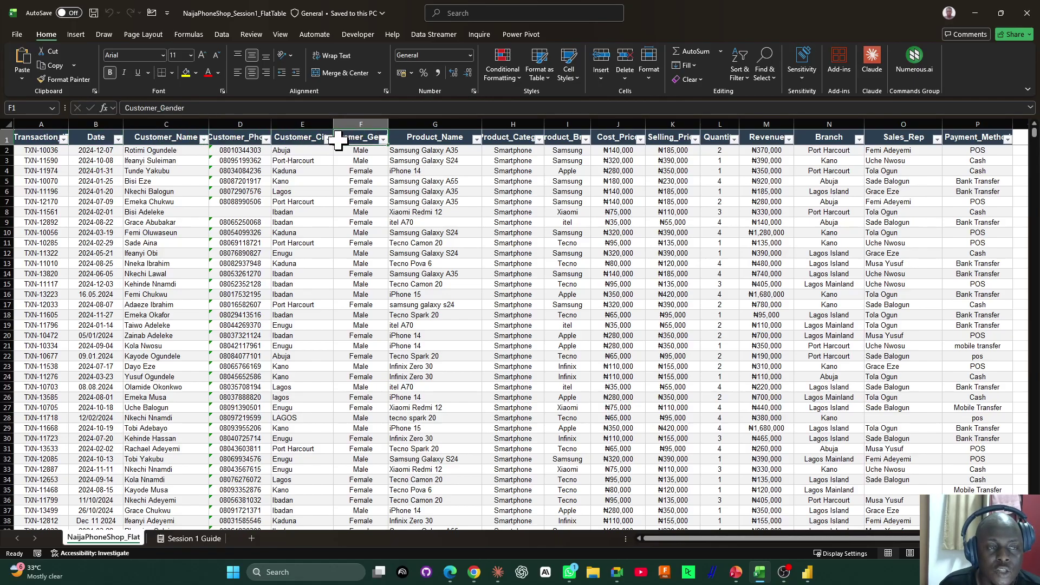
# Copy the entire header row of the NaijaPhoneShop_Flat sheet, from Transaction_ID through Payment_Method.
pyautogui.click(34, 142)
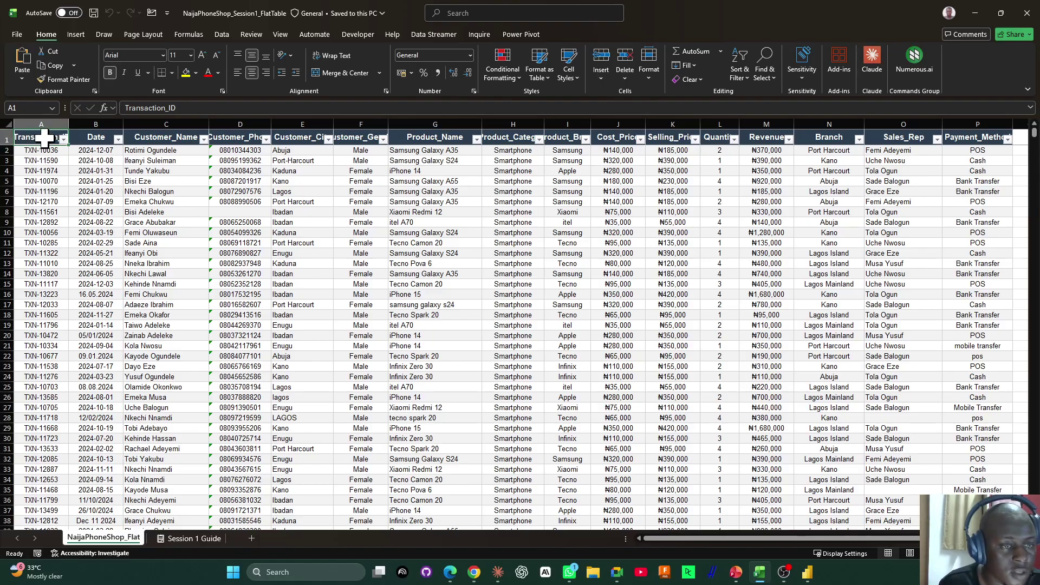
pyautogui.hotkey('shift', 'Right')
pyautogui.hotkey('shift', 'Right')
pyautogui.hotkey('shift', 'Right')
pyautogui.hotkey('shift', 'Right')
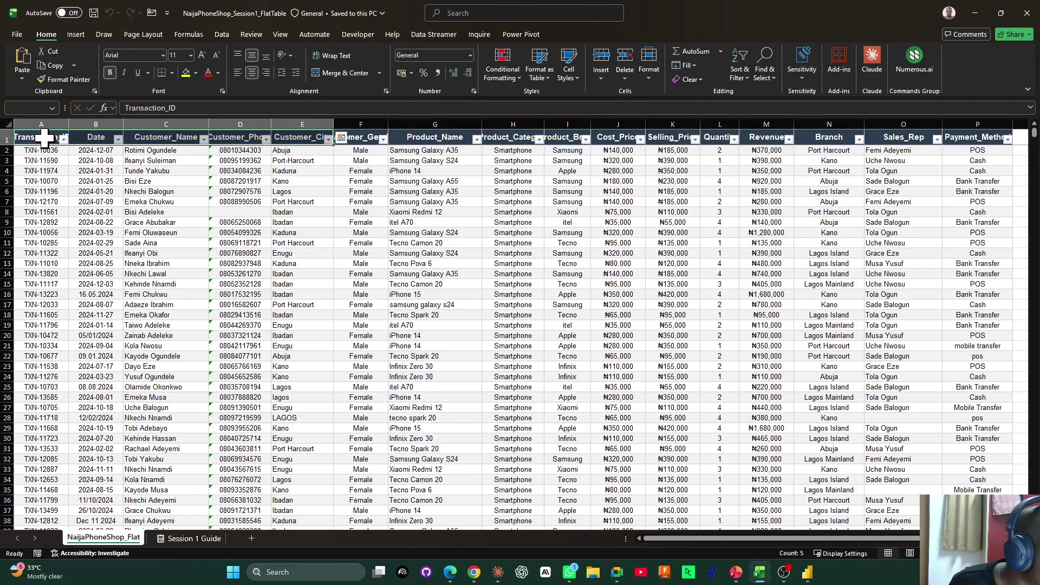
pyautogui.hotkey('ctrl', 'shift', 'Right')
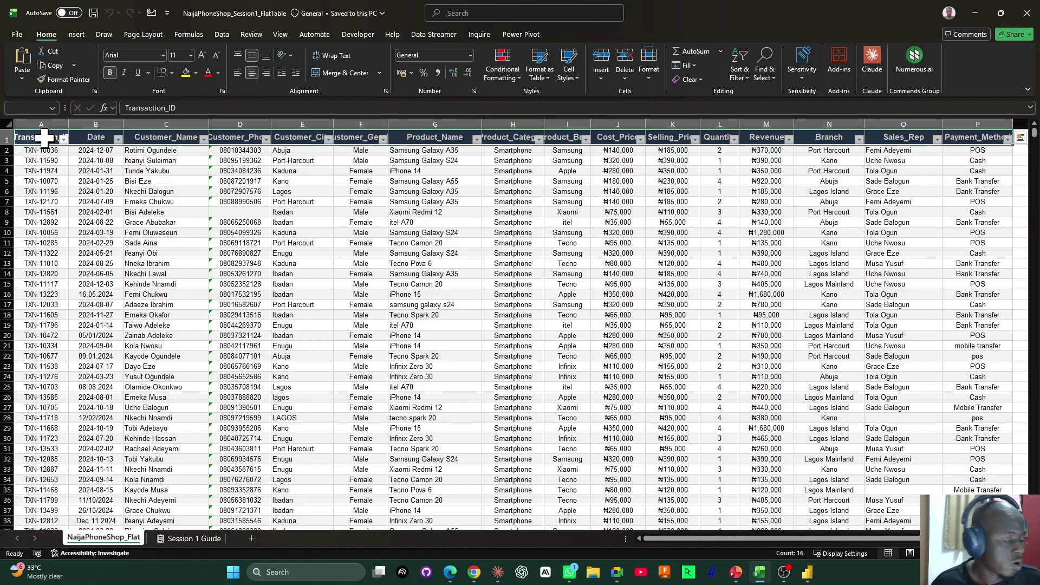
pyautogui.hotkey('ctrl', 'c')
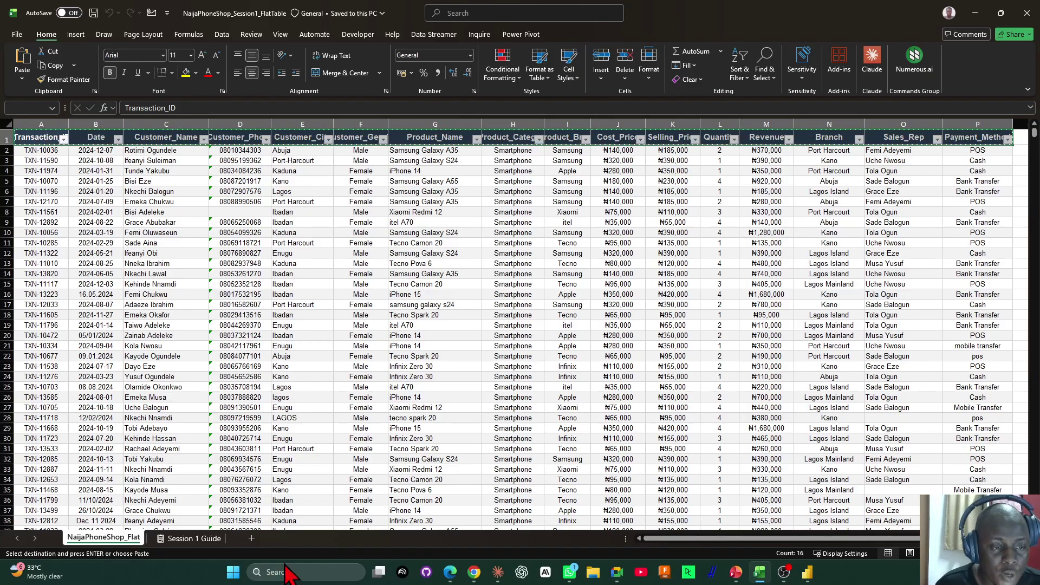
# Paste the copied headers transposed at A1 of a new worksheet and autofit column A.
pyautogui.click(252, 539)
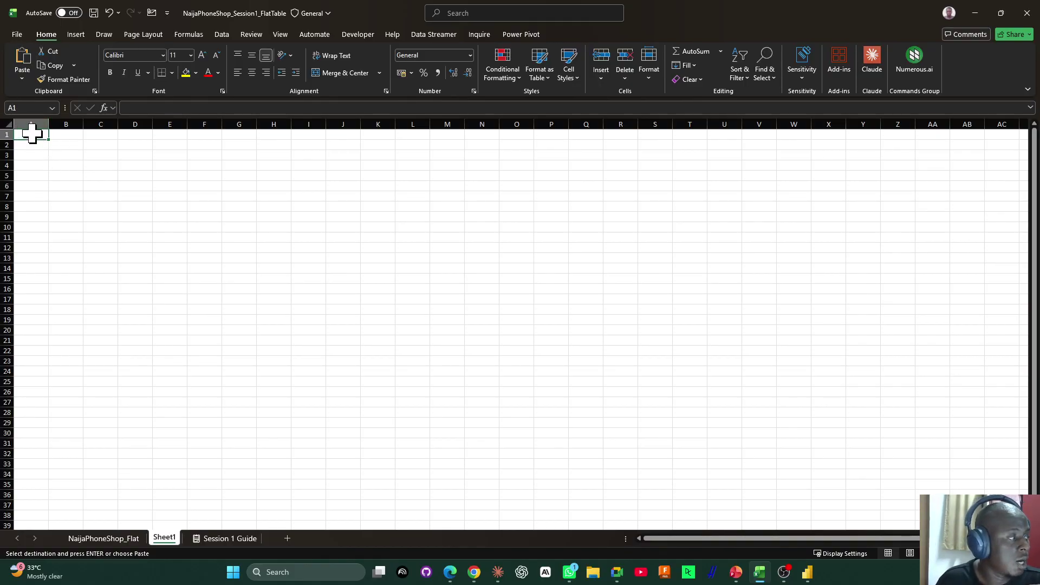
pyautogui.rightClick(32, 133)
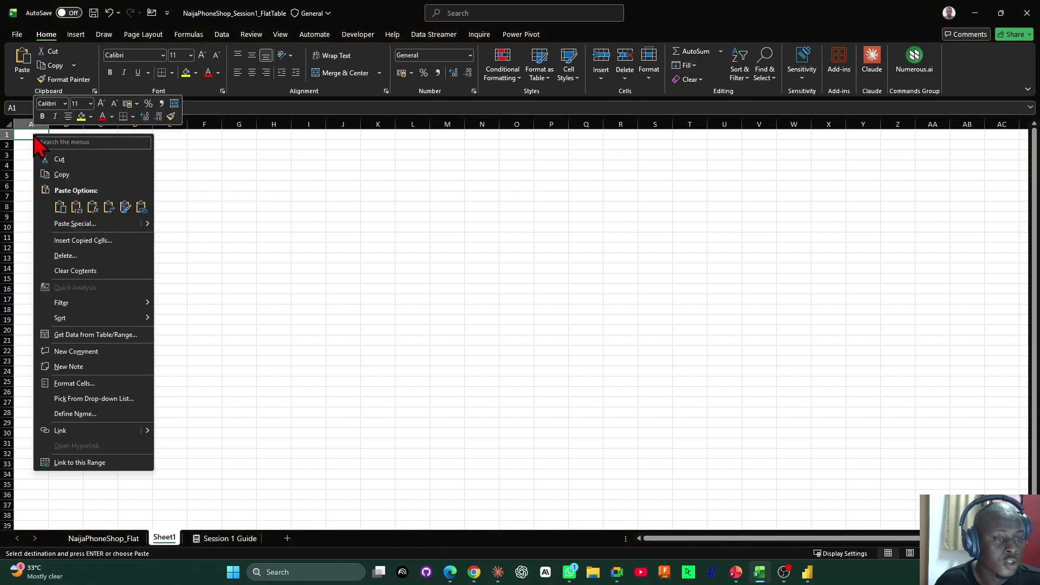
pyautogui.click(109, 208)
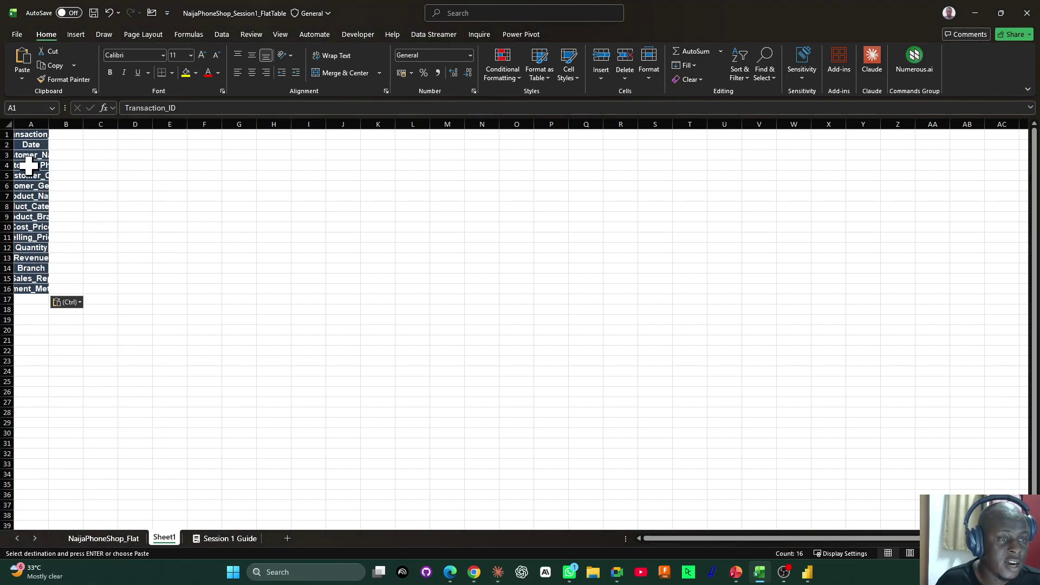
pyautogui.doubleClick(48, 125)
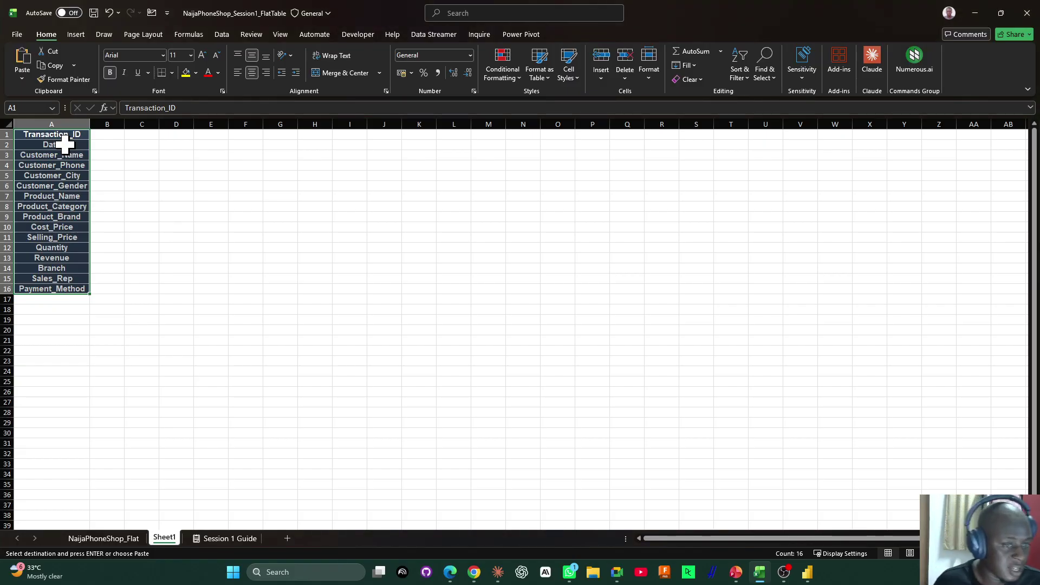
# Review the vertical list of column names to consider which fields, such as Transaction_ID and Date, belong together.
pyautogui.click(58, 278)
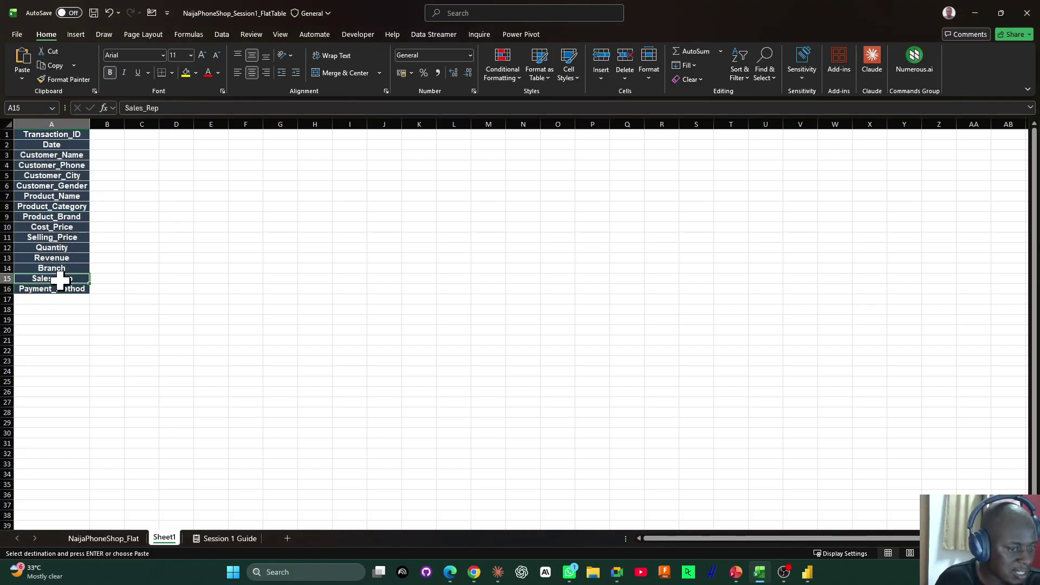
pyautogui.moveTo(64, 135); pyautogui.dragTo(65, 295)
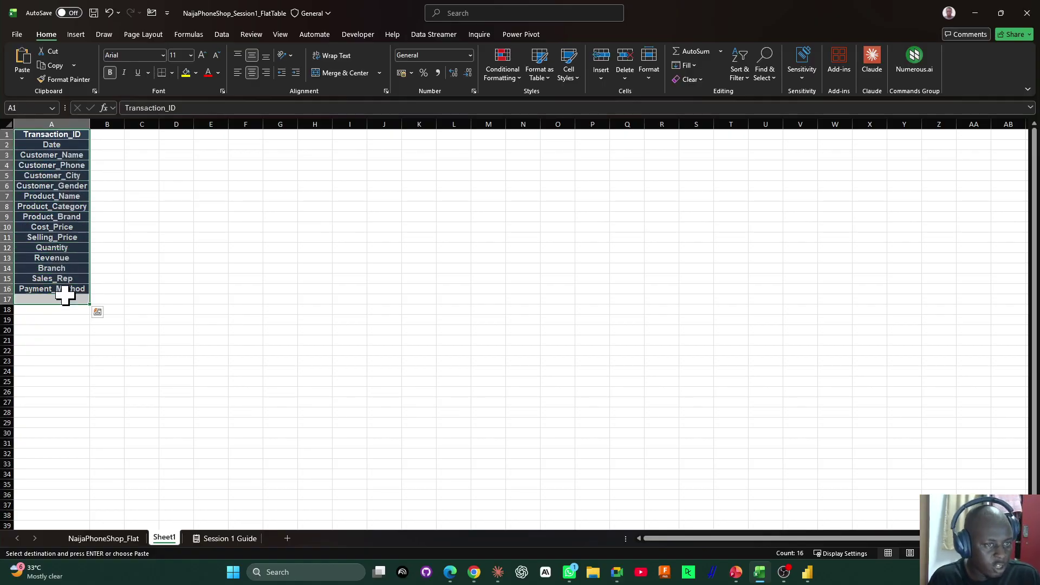
pyautogui.click(61, 134)
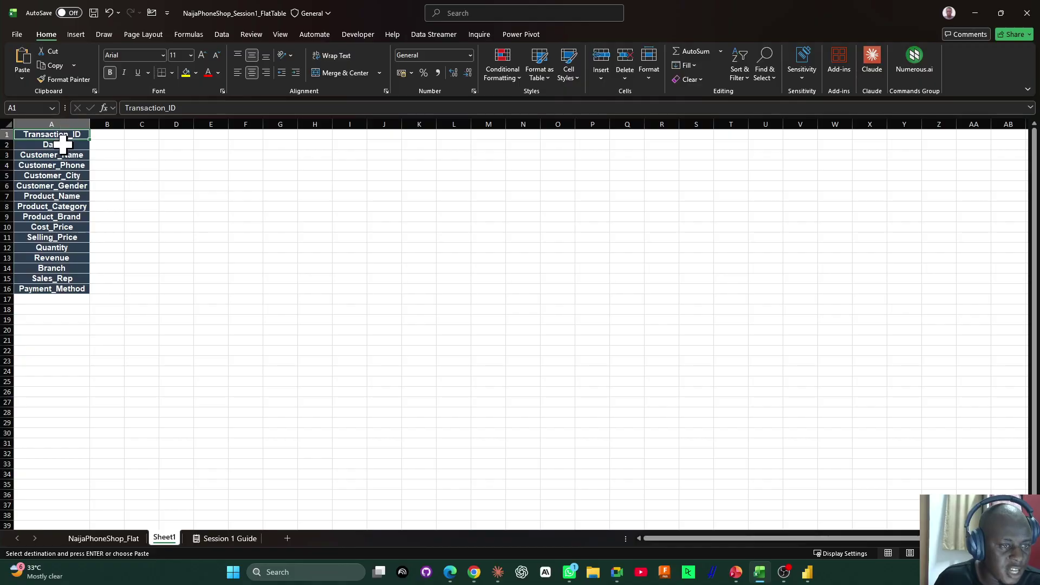
pyautogui.click(64, 145)
pyautogui.moveTo(68, 134); pyautogui.dragTo(69, 143)
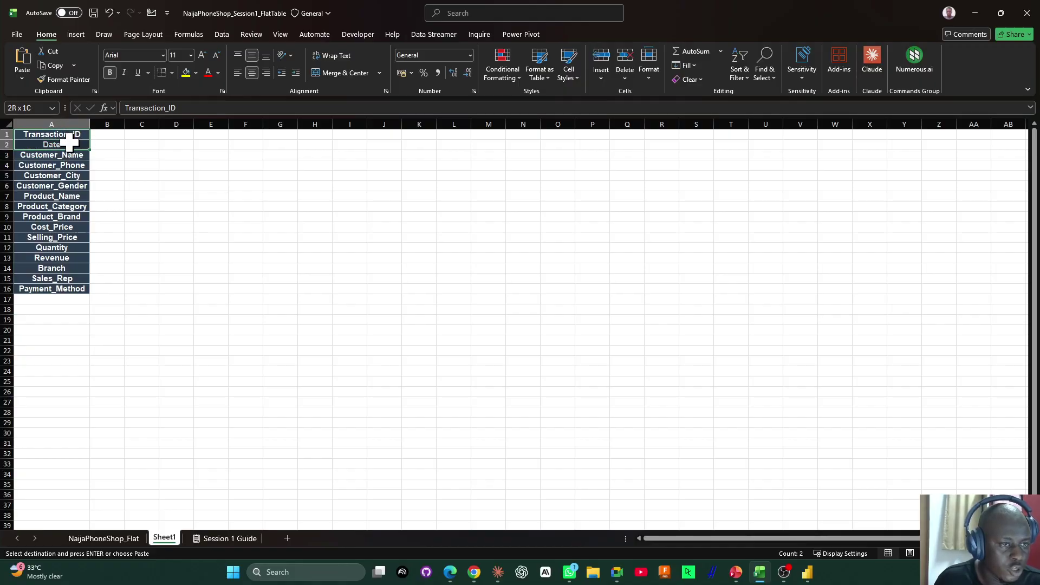
pyautogui.click(111, 135)
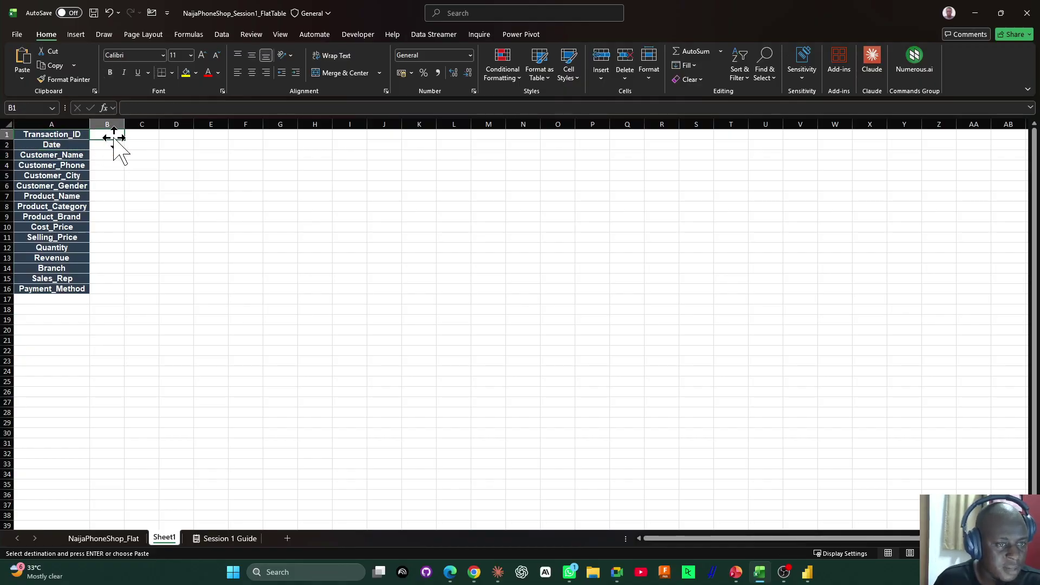
pyautogui.moveTo(112, 143); pyautogui.dragTo(108, 133)
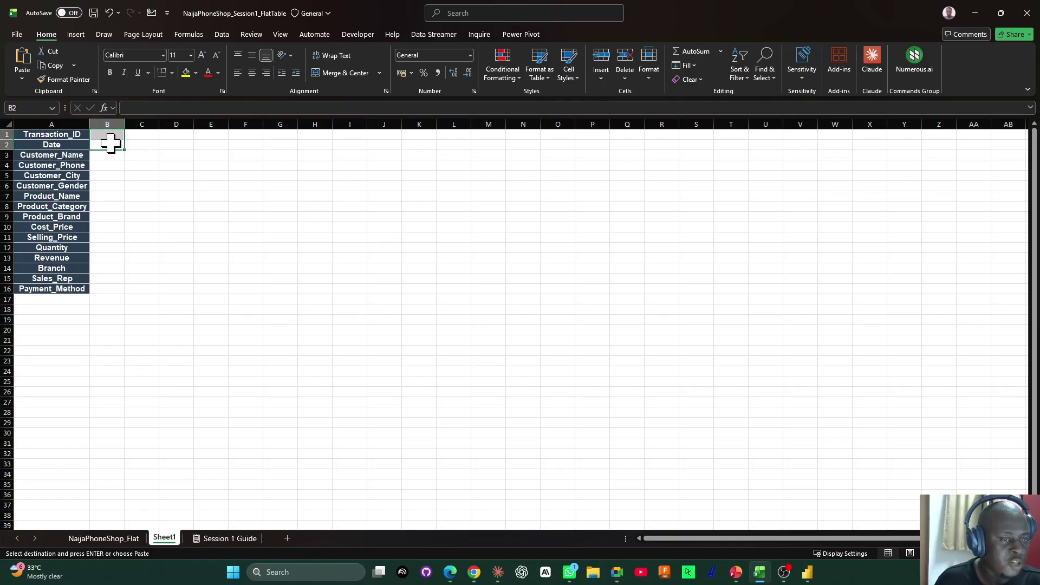
pyautogui.click(44, 164)
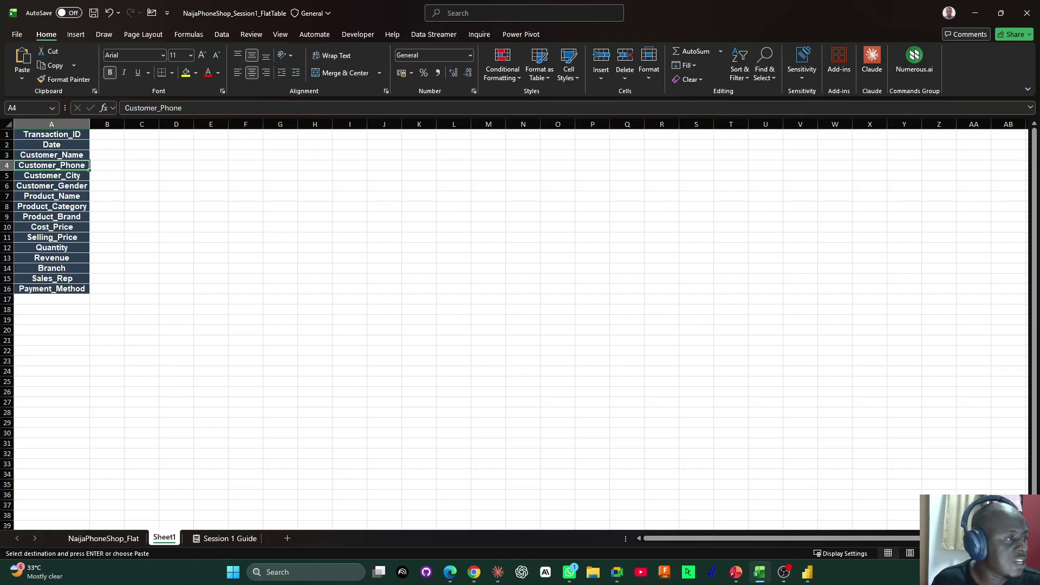
# Switch back to the homework slide in the PowerPoint slideshow.
pyautogui.hotkey('alt', 'Tab')
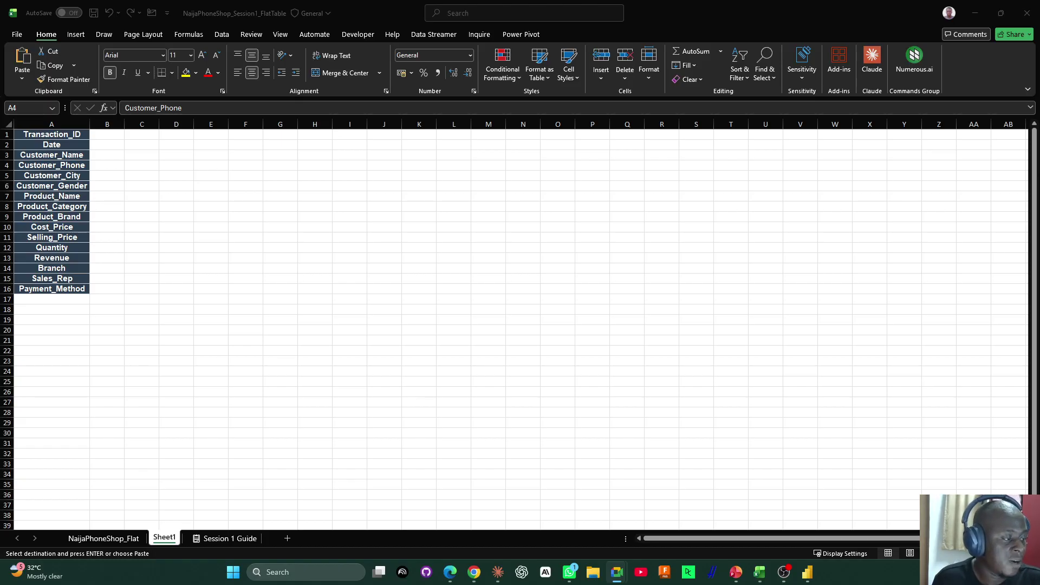
pyautogui.hotkey('alt', 'Tab')
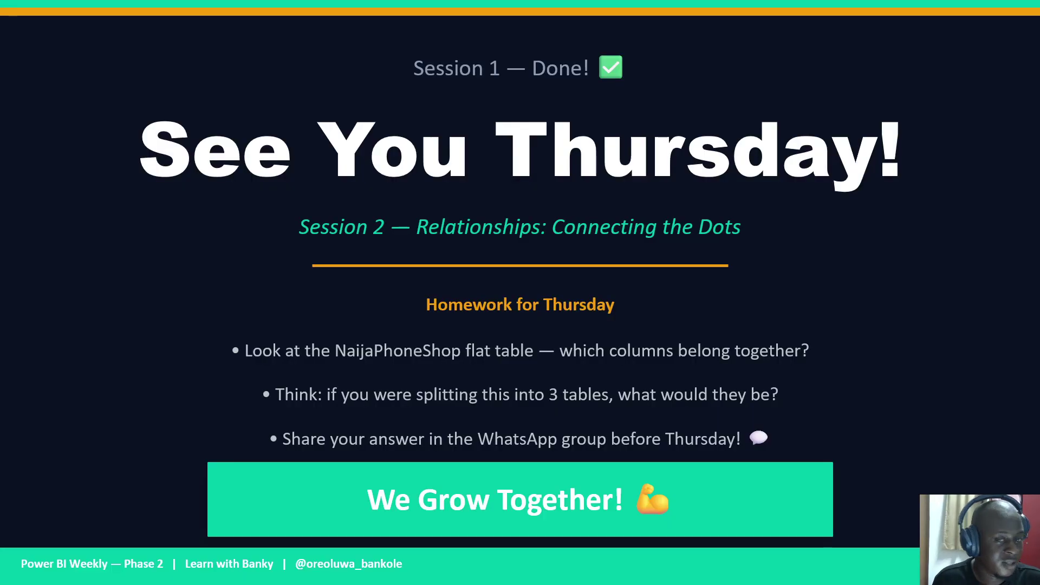